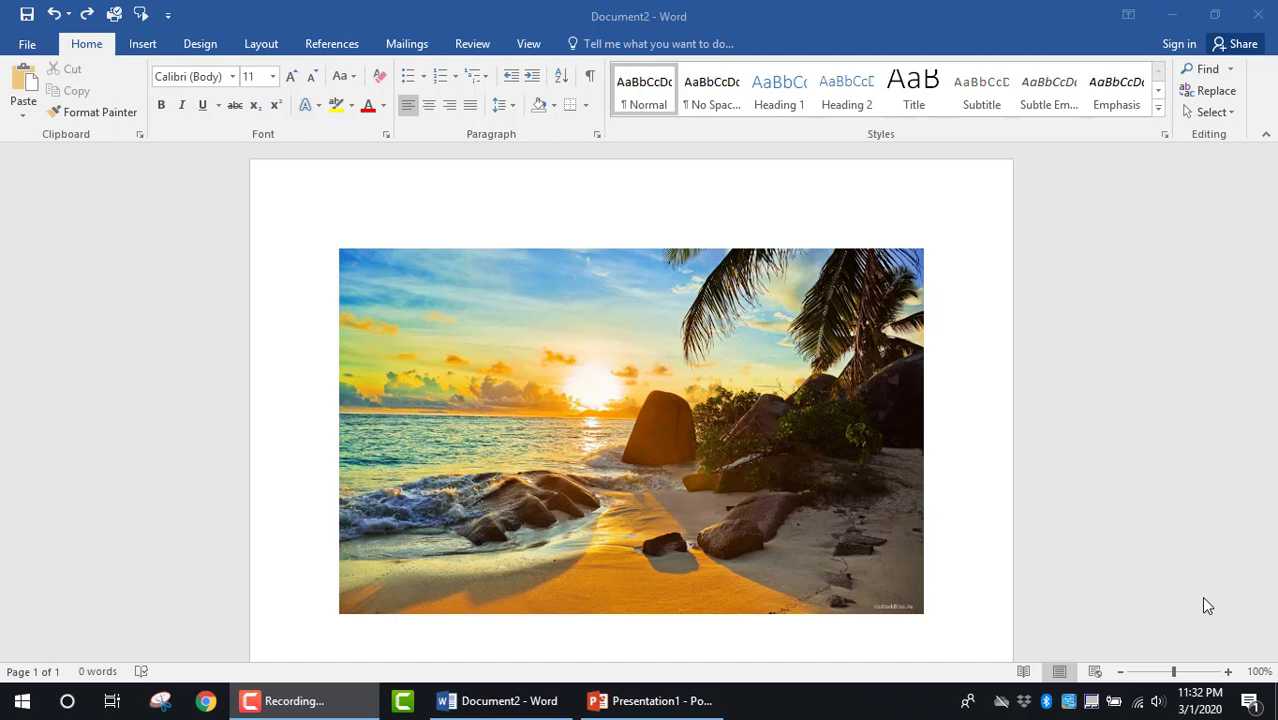
- Crop the beach photo in Word to the Basic Shapes Heart shape
{"action": "left_click", "coordinate": [592, 368]}
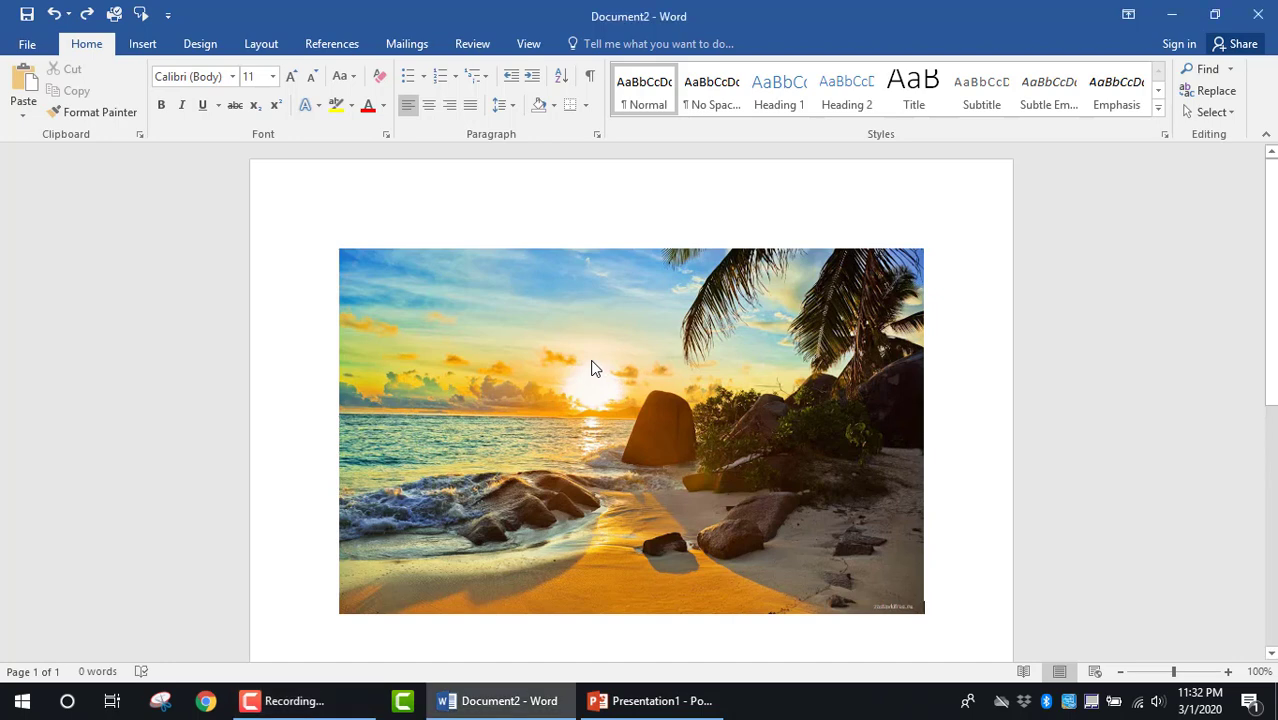
{"action": "left_click", "coordinate": [591, 362]}
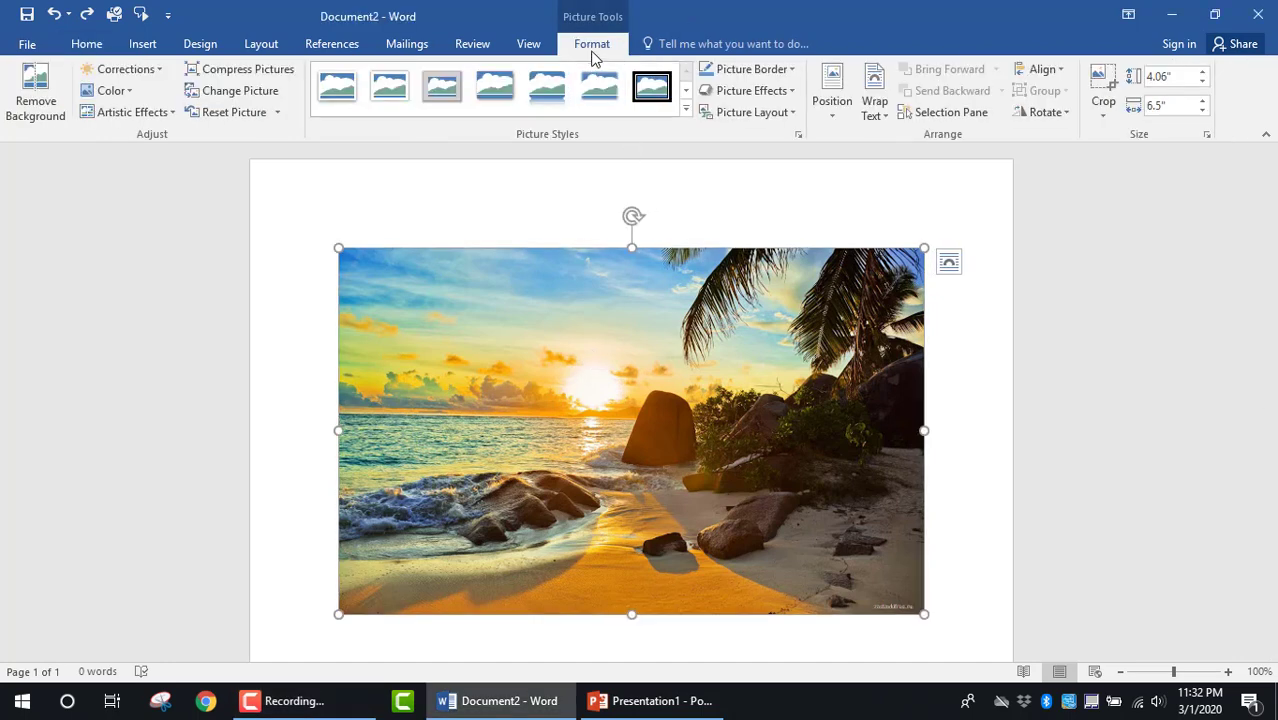
{"action": "left_click", "coordinate": [1104, 118]}
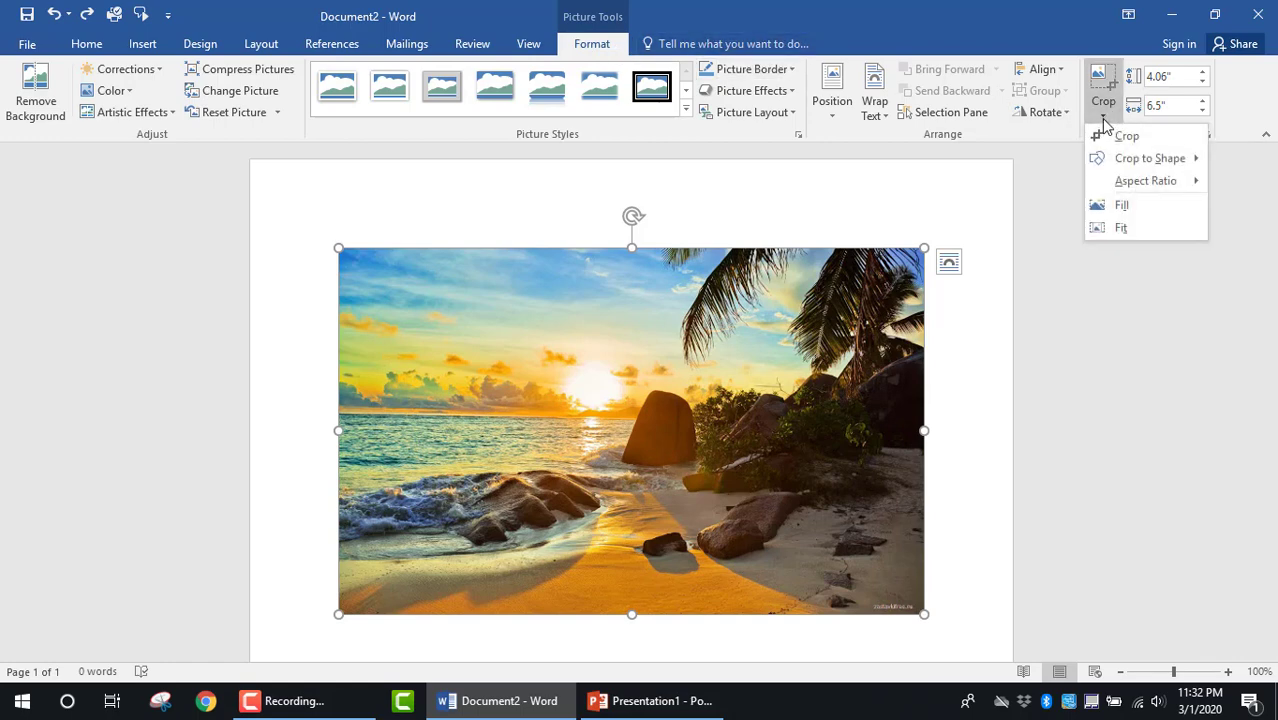
{"action": "mouse_move", "coordinate": [1128, 165]}
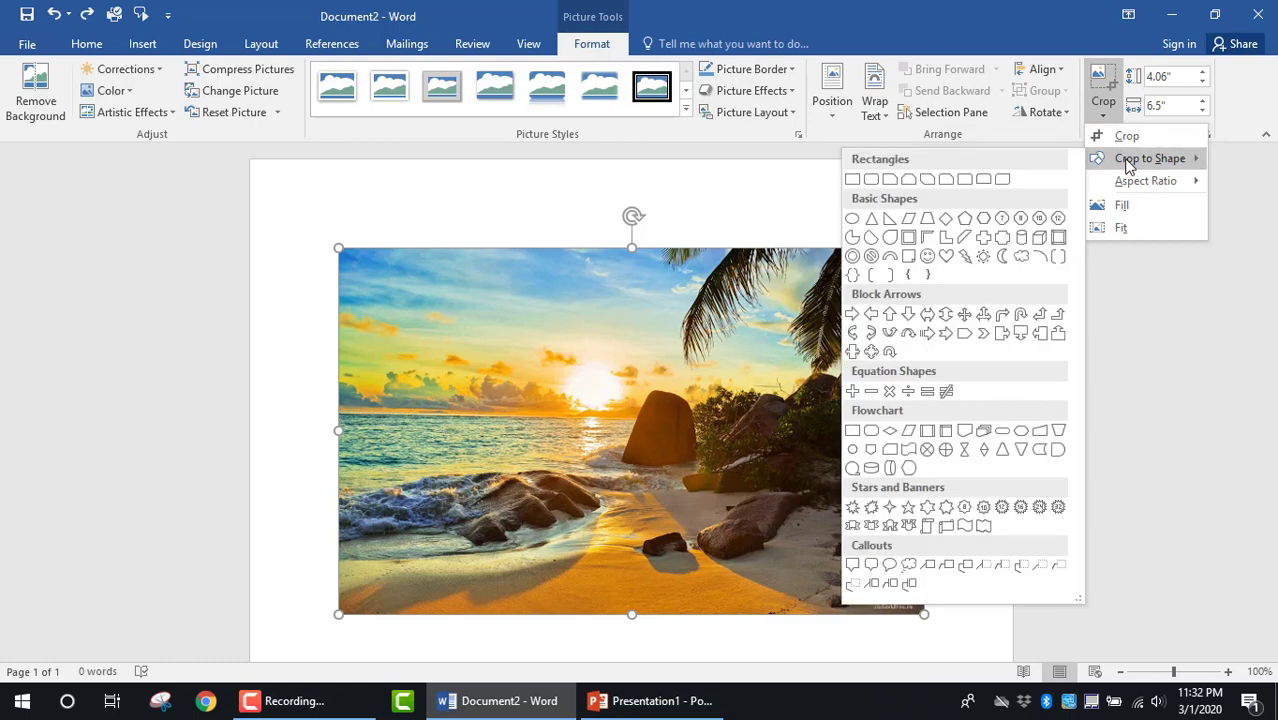
{"action": "left_click", "coordinate": [946, 257]}
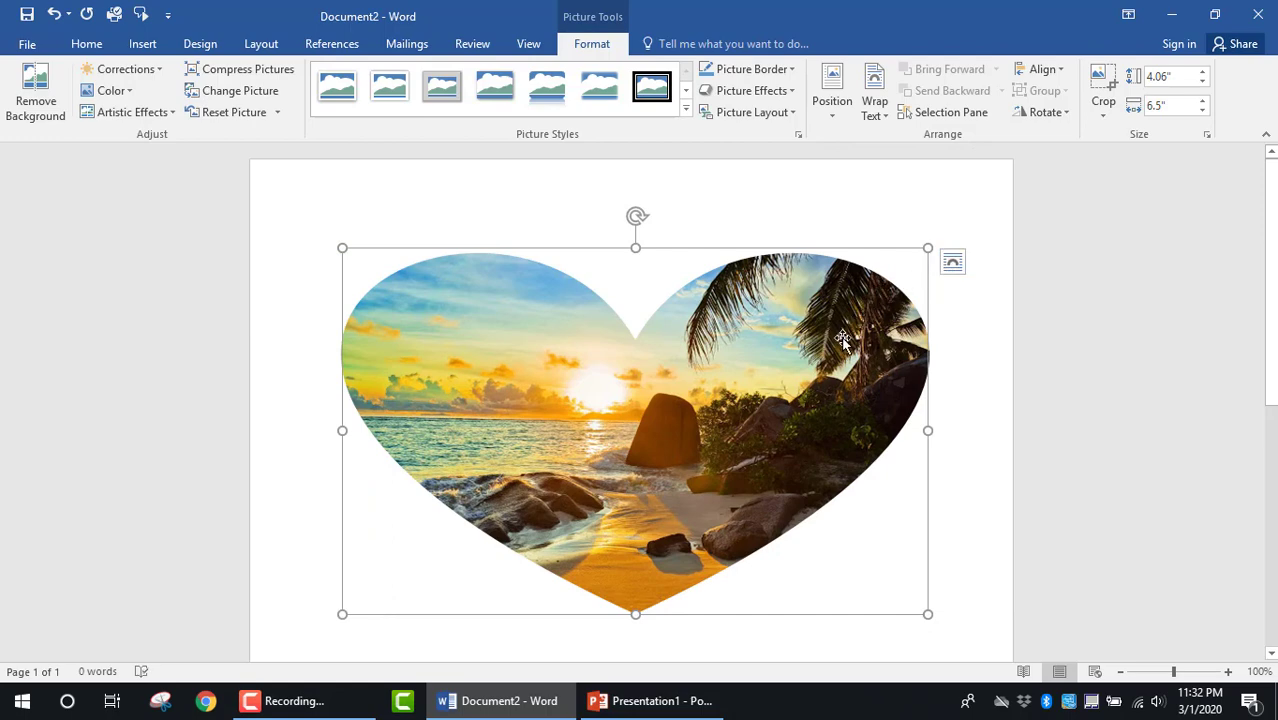
{"action": "left_click_drag", "start_coordinate": [803, 383], "coordinate": [451, 334]}
- Copy the heart picture from Word and paste it onto PowerPoint slide 1
{"action": "right_click", "coordinate": [453, 328]}
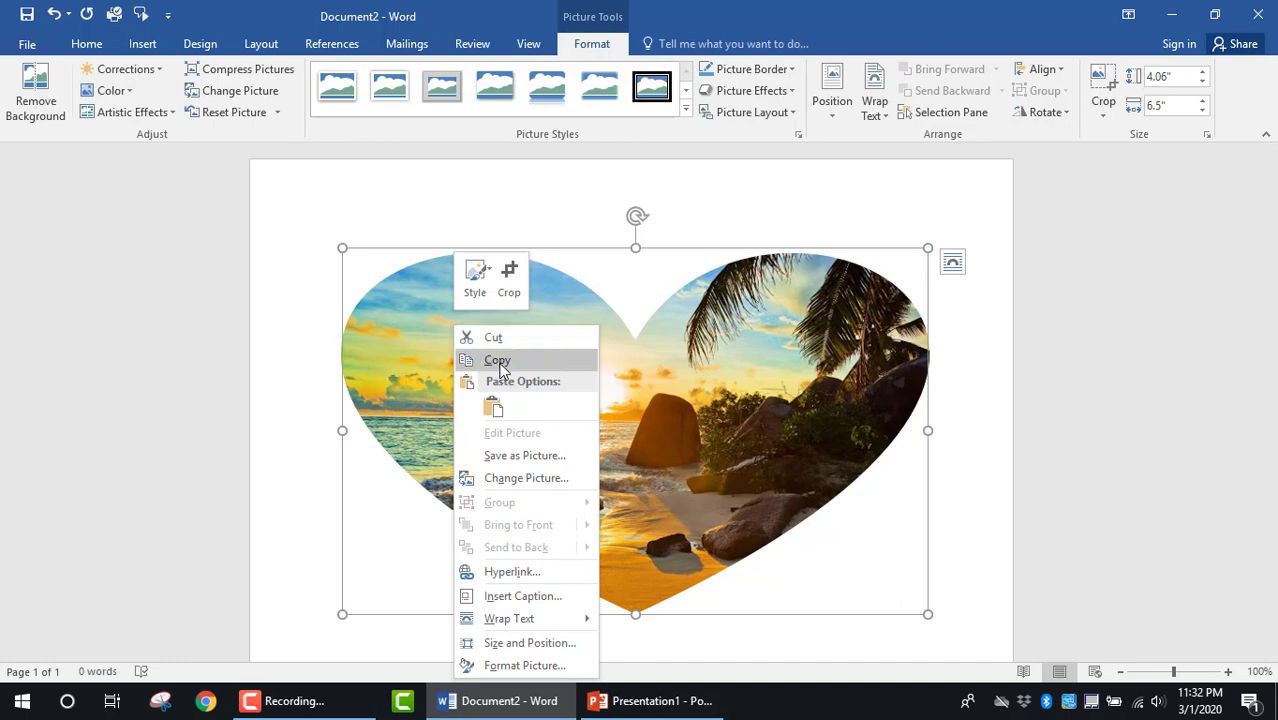
{"action": "left_click", "coordinate": [500, 362]}
{"action": "left_click", "coordinate": [655, 701]}
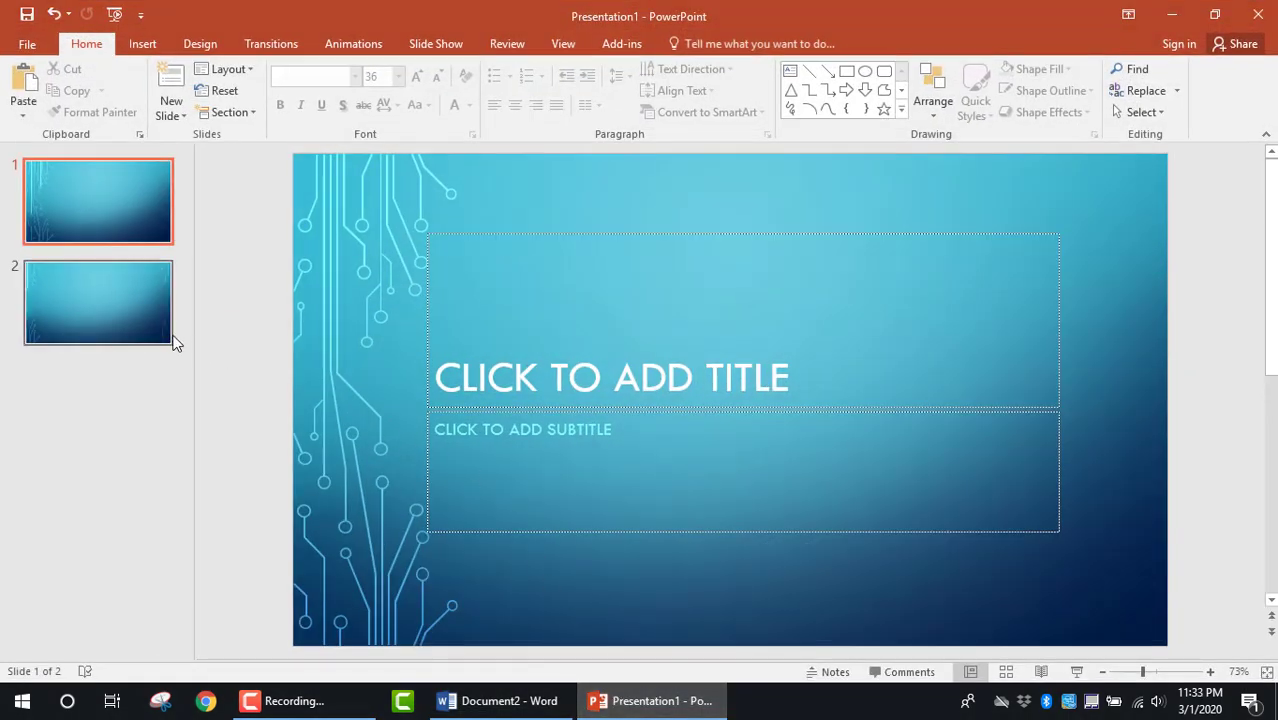
{"action": "left_click", "coordinate": [530, 317]}
{"action": "key", "text": "ctrl+v"}
- Move the title placeholder aside and delete the subtitle placeholder
{"action": "mouse_move", "coordinate": [641, 271]}
{"action": "left_mouse_down"}
{"action": "mouse_move", "coordinate": [716, 285]}
{"action": "mouse_move", "coordinate": [730, 310]}
{"action": "left_mouse_up"}
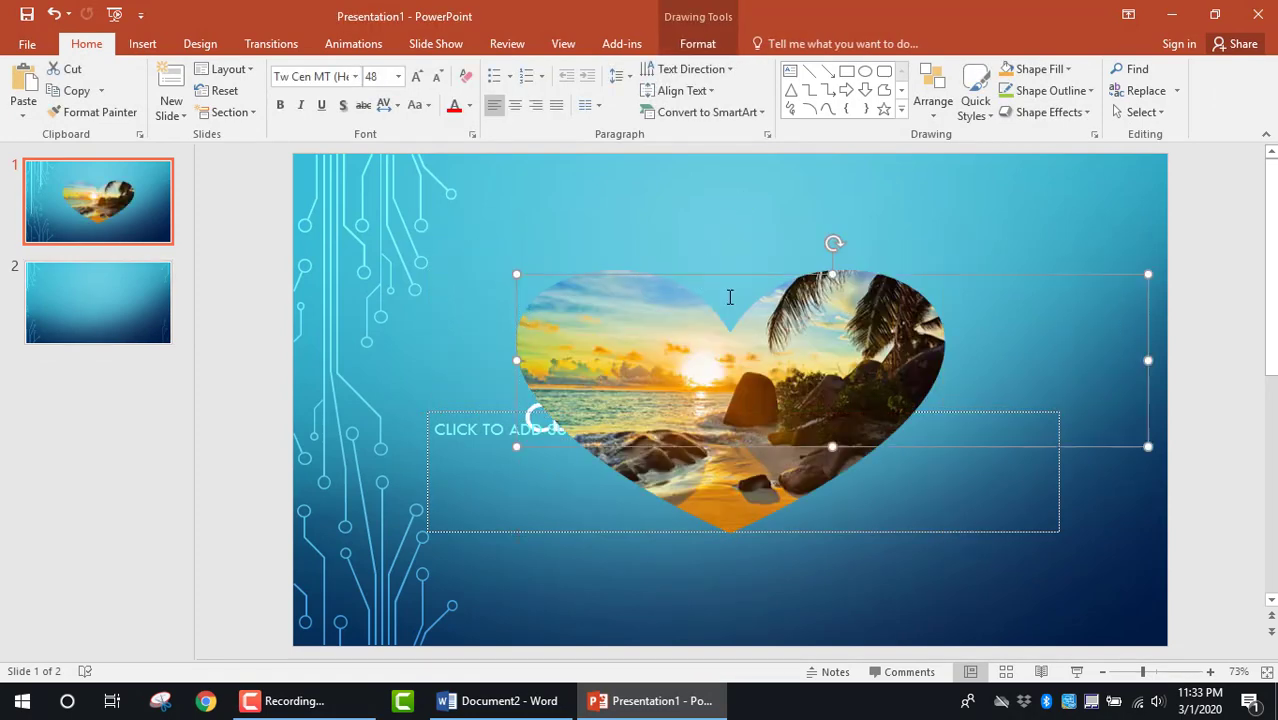
{"action": "left_click", "coordinate": [1155, 344]}
{"action": "left_click", "coordinate": [1056, 411]}
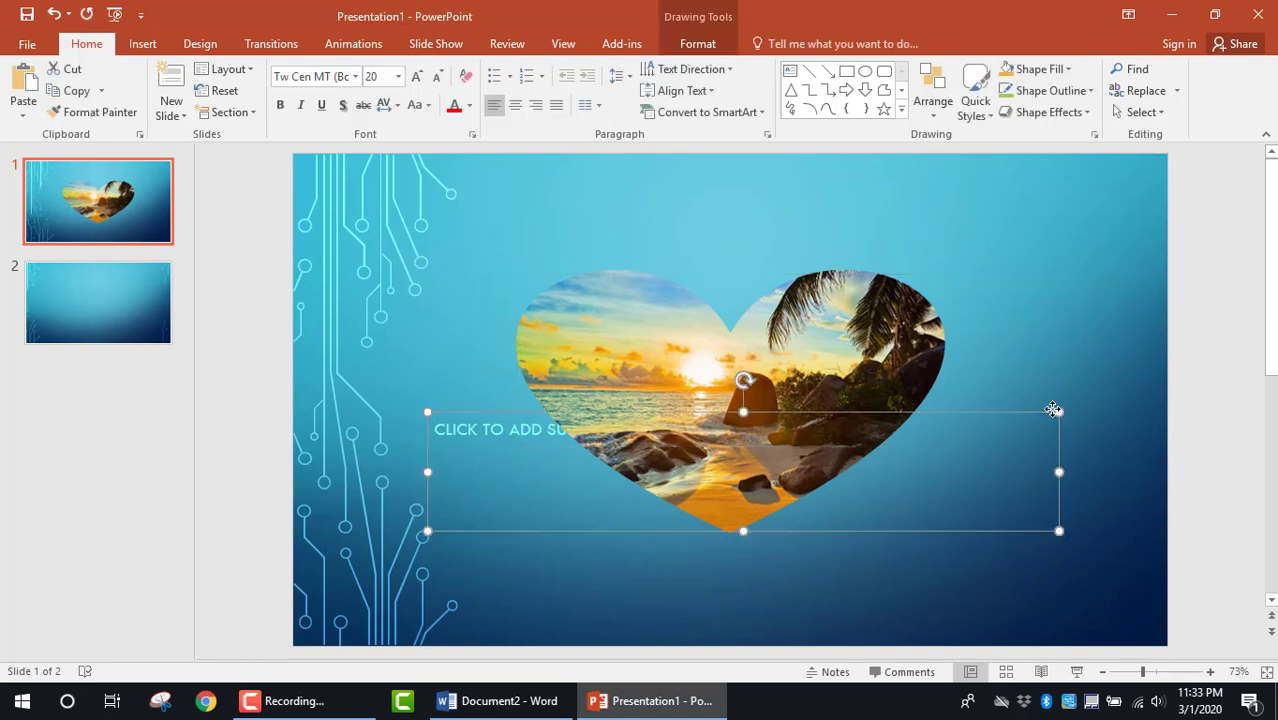
{"action": "key", "text": "Delete"}
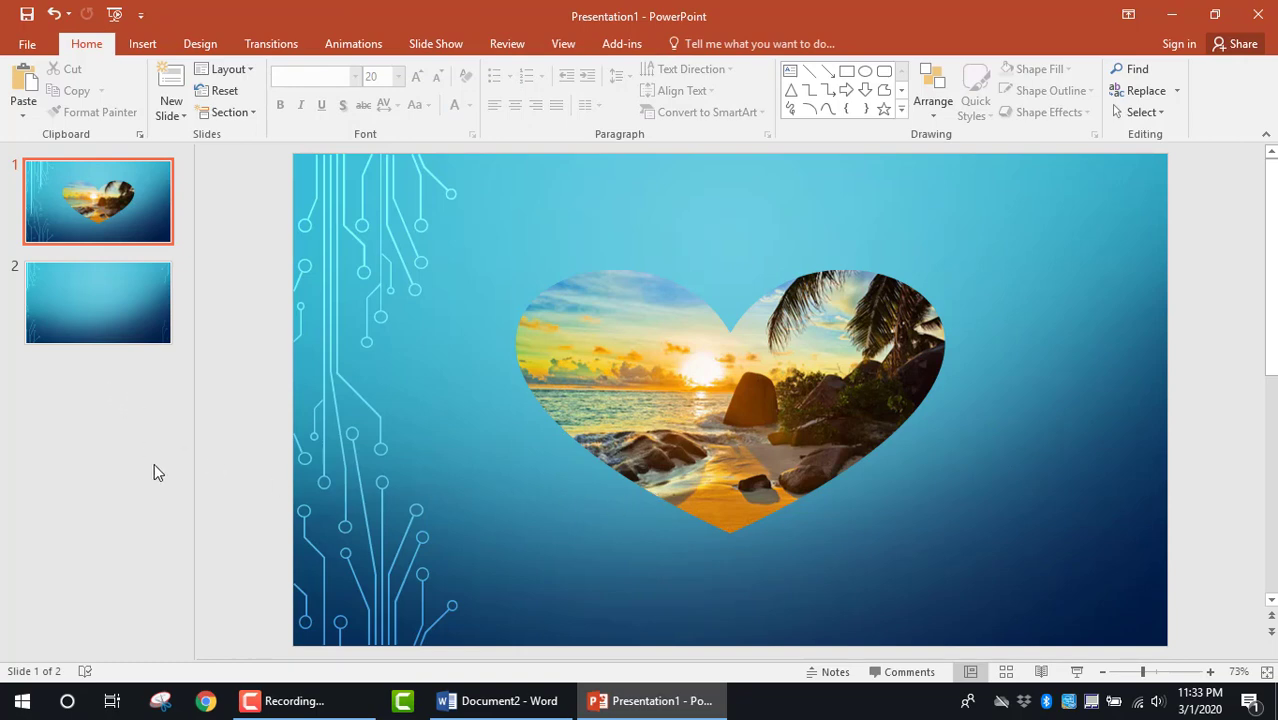
- Return to the Word heart picture page and search the Start menu for 'snip'
{"action": "left_click", "coordinate": [494, 705]}
{"action": "left_click", "coordinate": [1010, 478]}
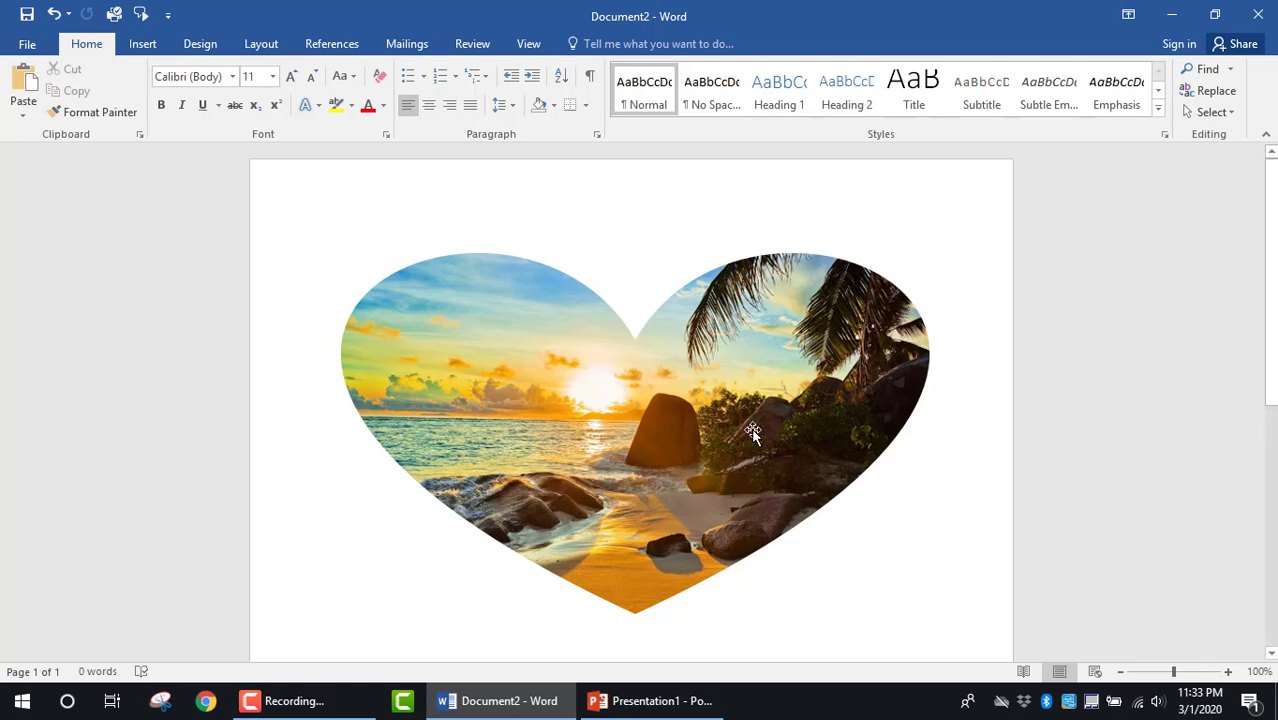
{"action": "left_click", "coordinate": [20, 703]}
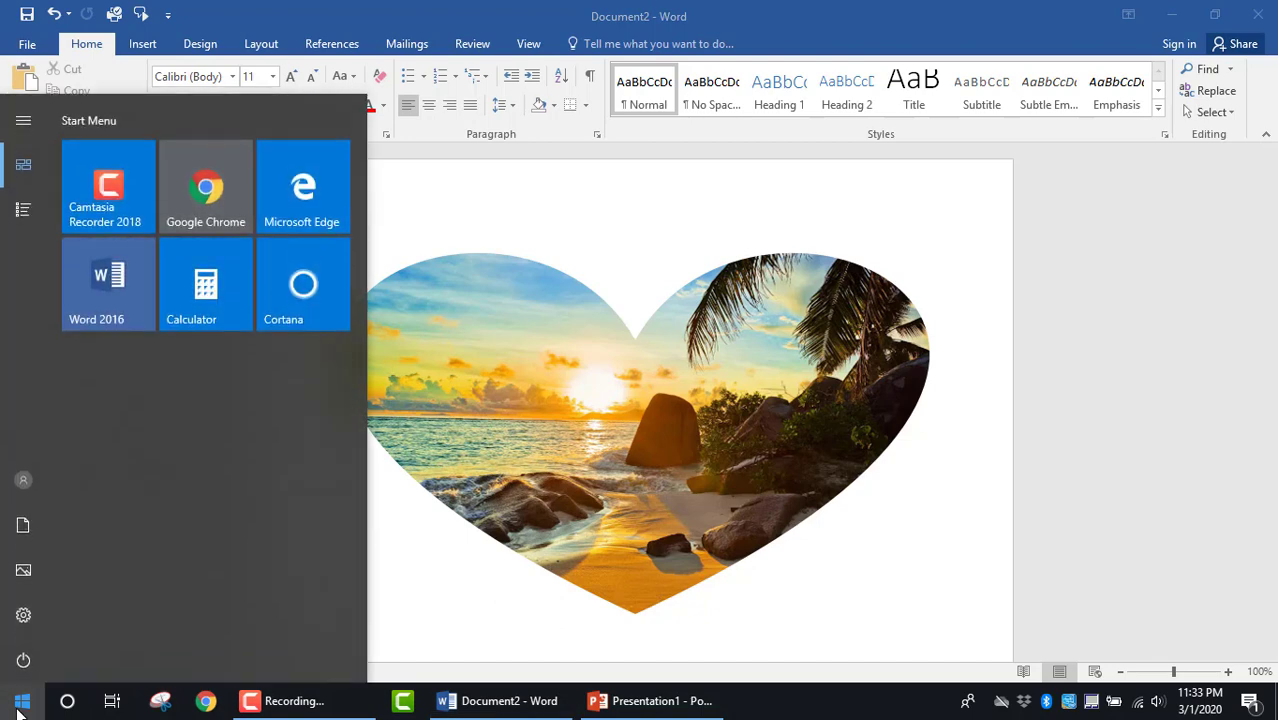
{"action": "type", "text": "snip"}
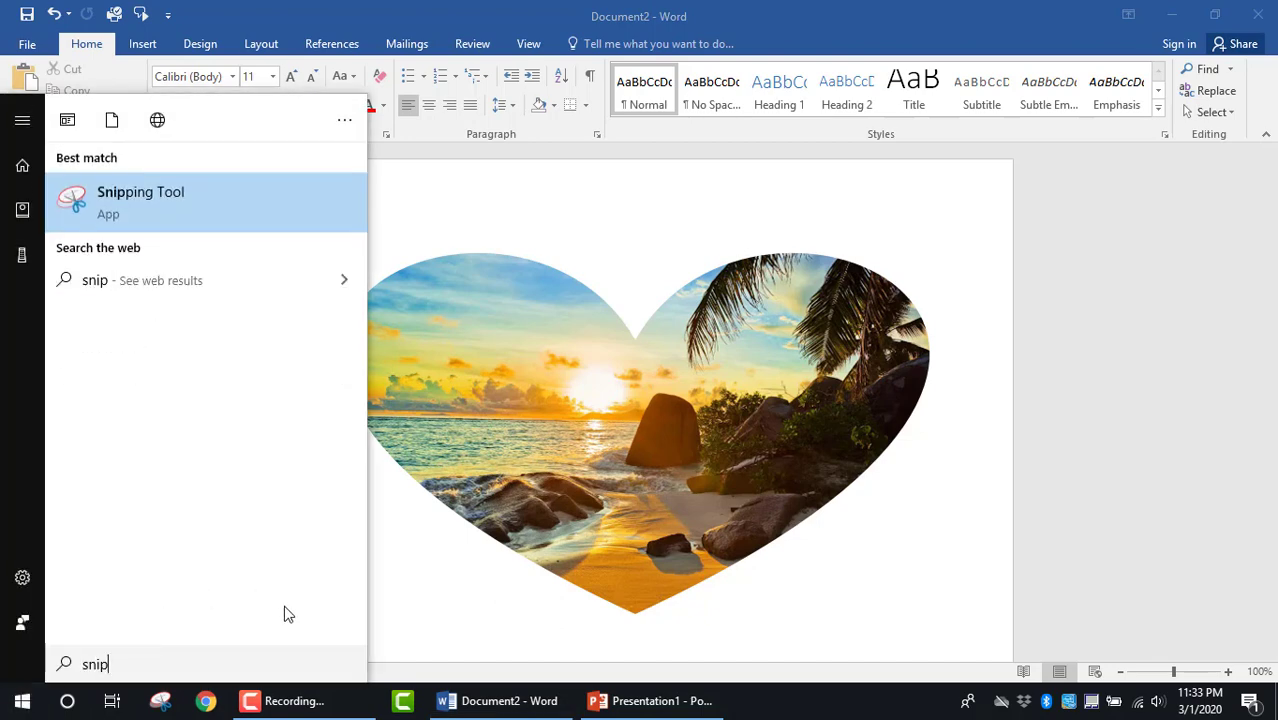
{"action": "left_click", "coordinate": [1000, 535]}
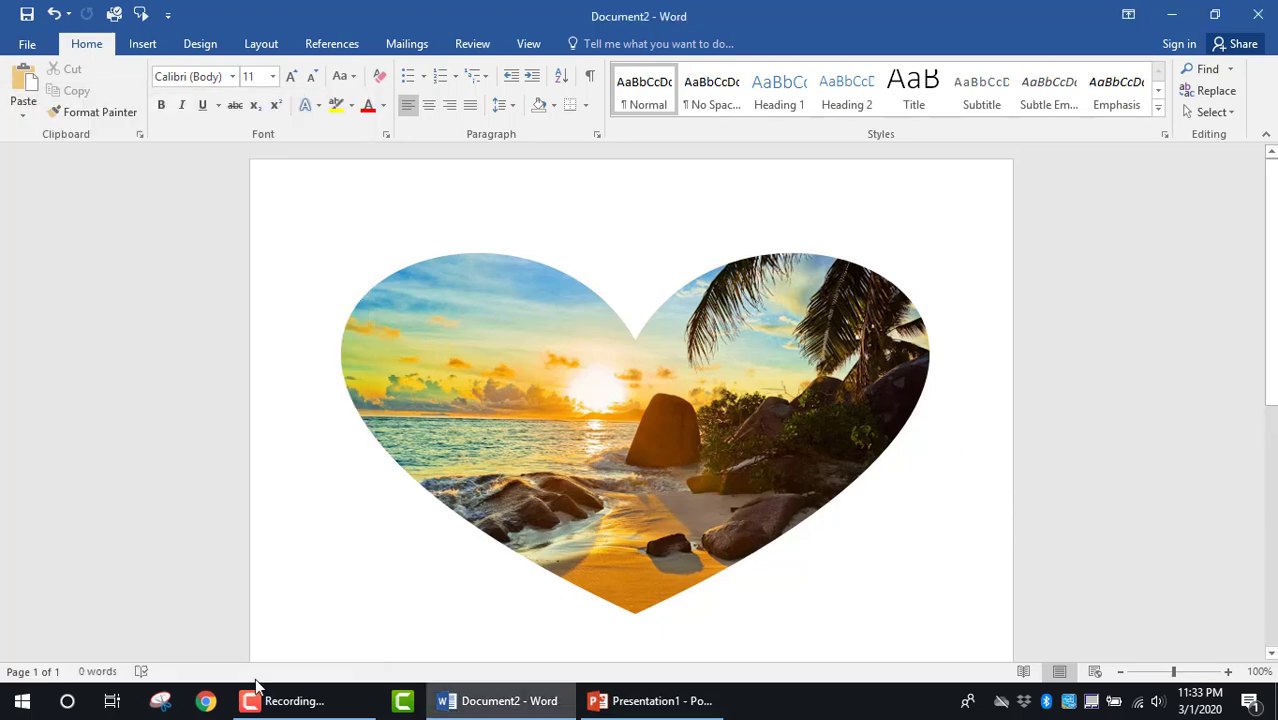
- Take a new Snipping Tool capture of the area around the heart picture
{"action": "left_click", "coordinate": [162, 703]}
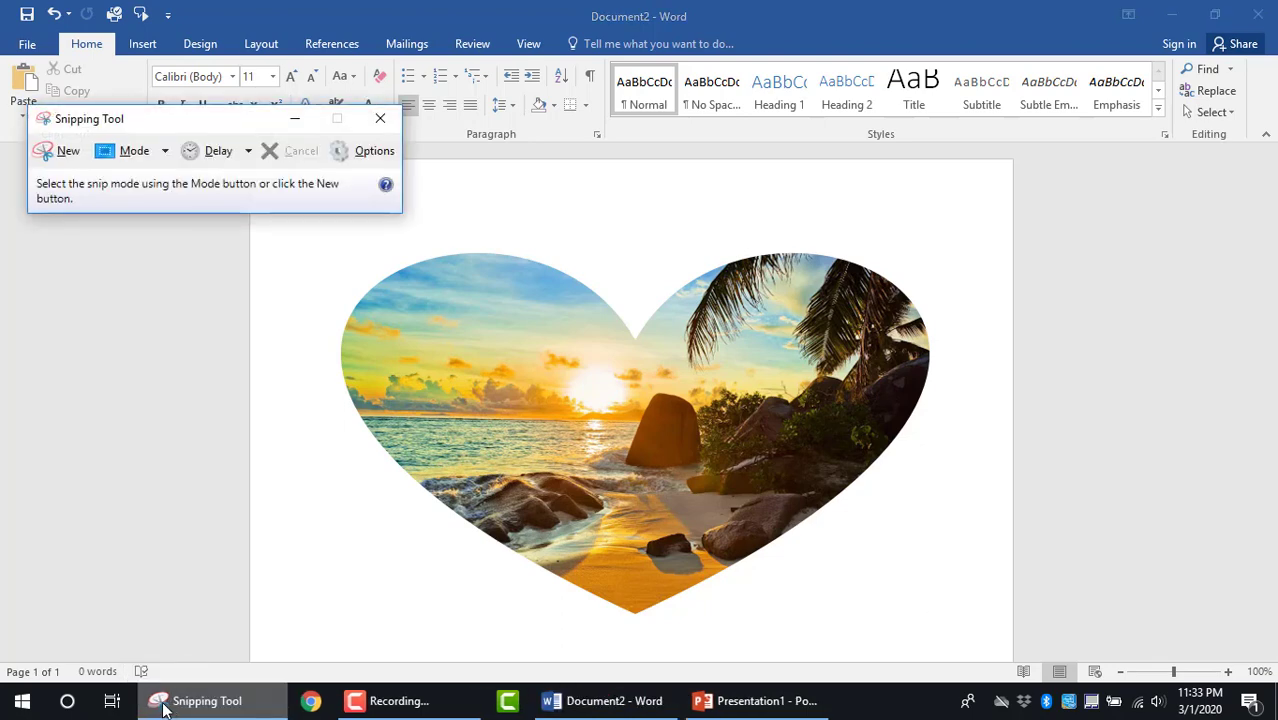
{"action": "left_click", "coordinate": [45, 153]}
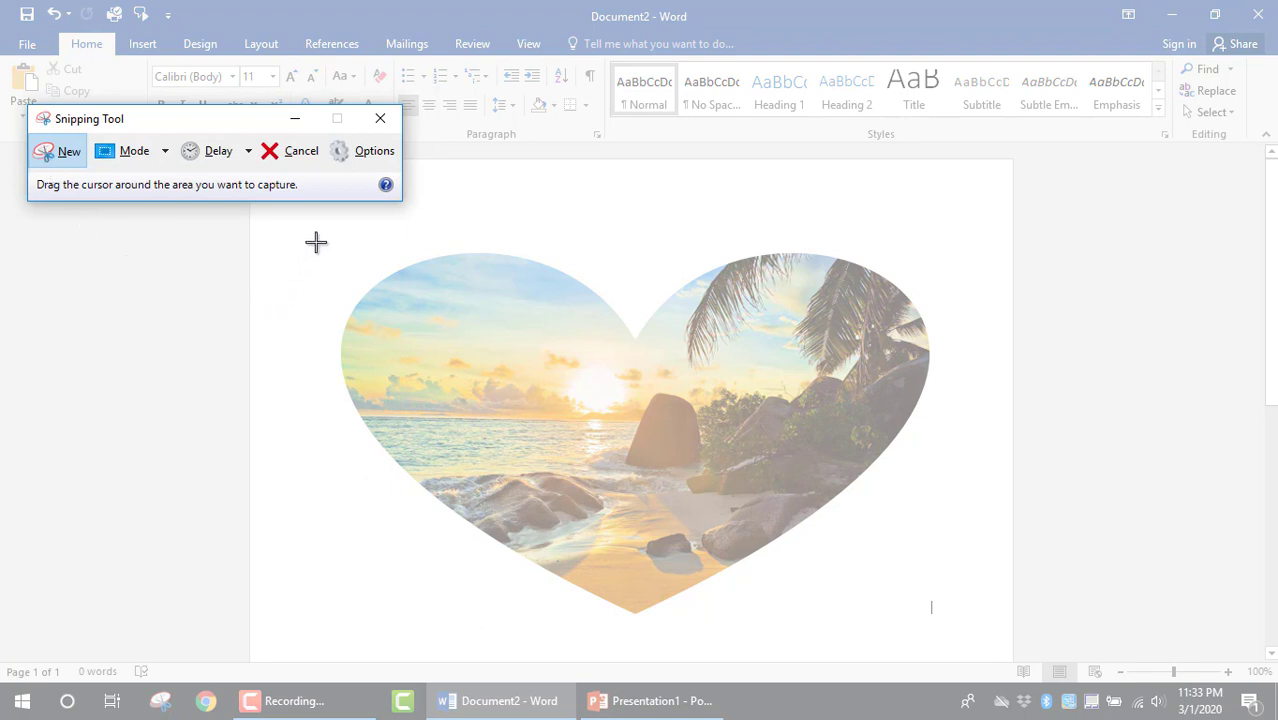
{"action": "left_click_drag", "start_coordinate": [317, 242], "coordinate": [956, 625]}
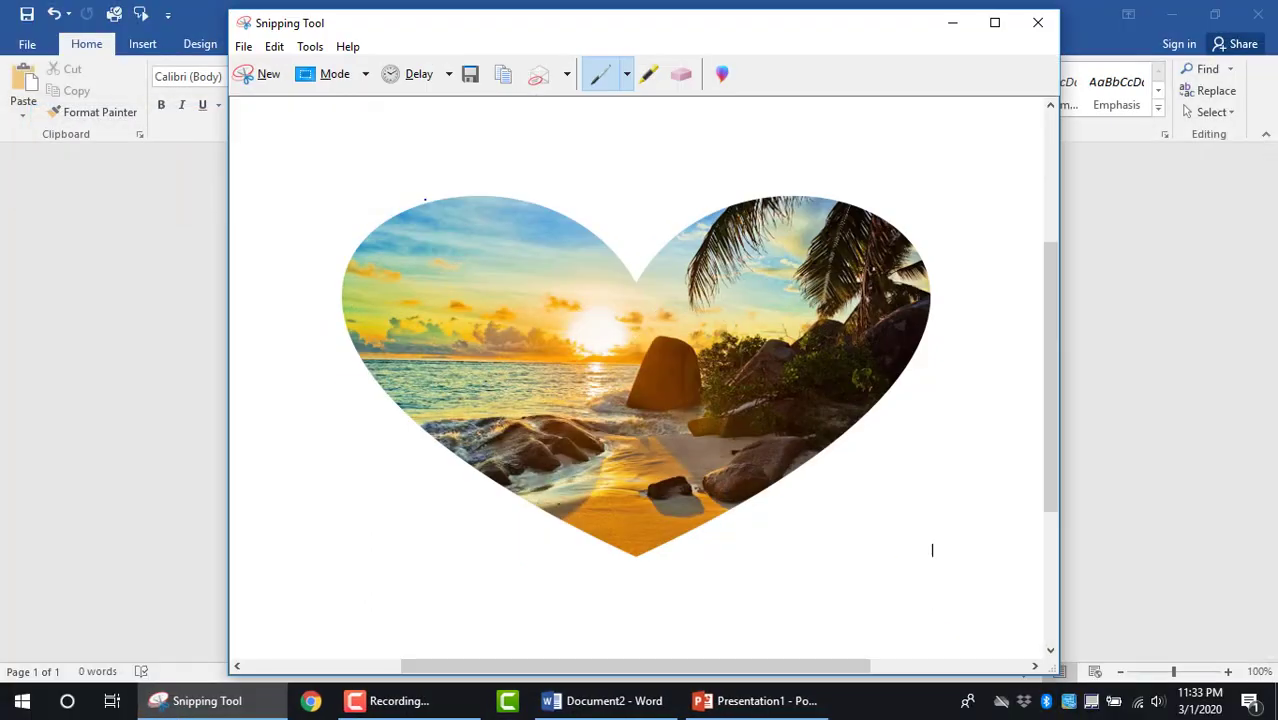
- Save the snip as Heart.jpg in Downloads, replacing the existing file
{"action": "left_click", "coordinate": [243, 48]}
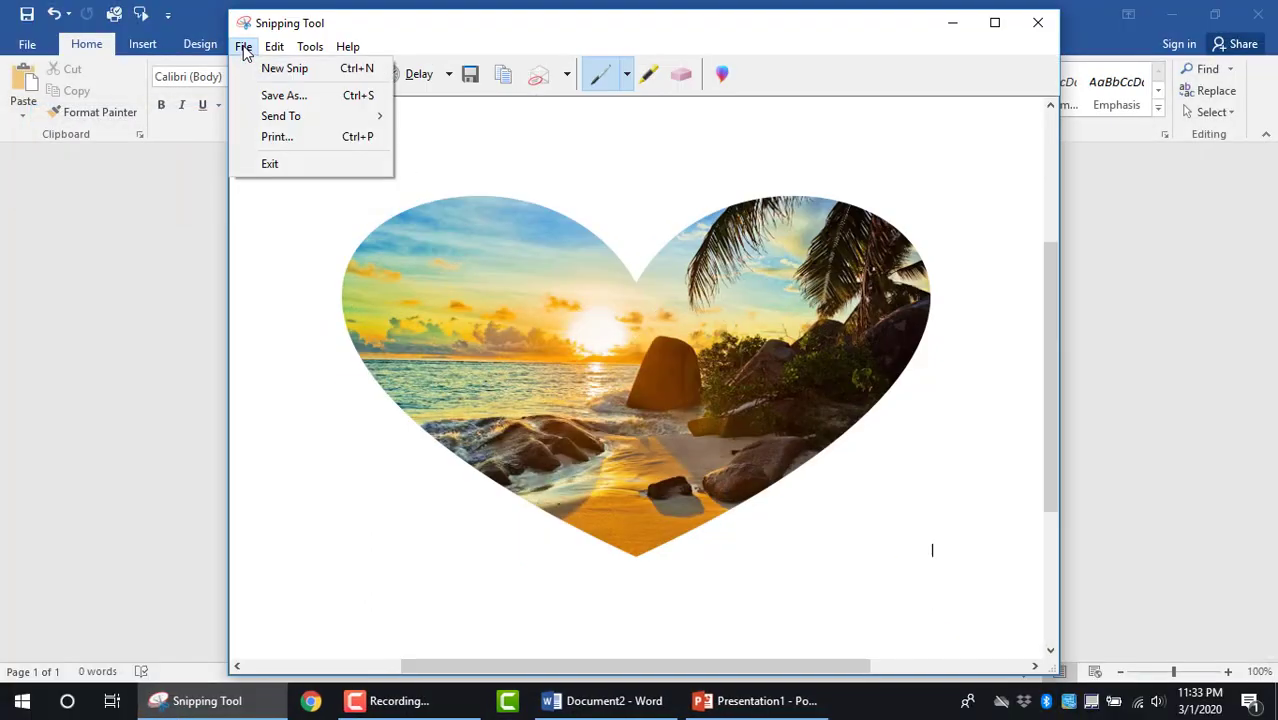
{"action": "left_click", "coordinate": [272, 95]}
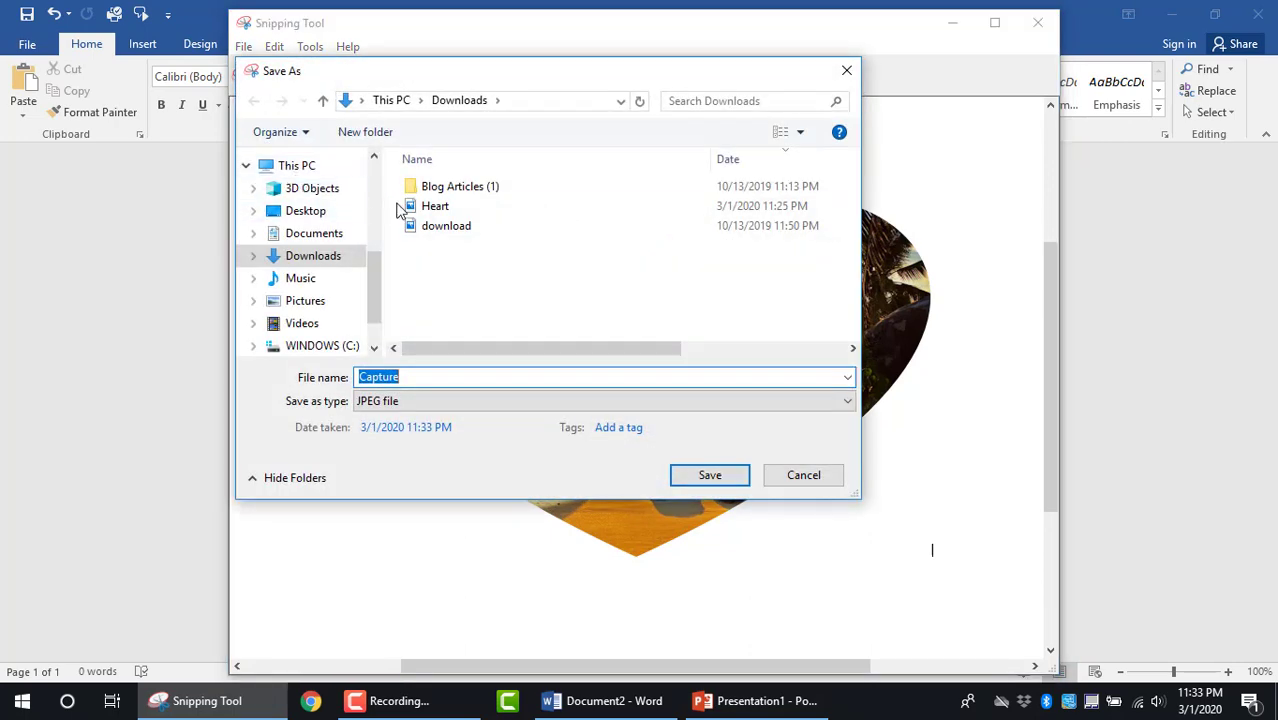
{"action": "left_click", "coordinate": [432, 208]}
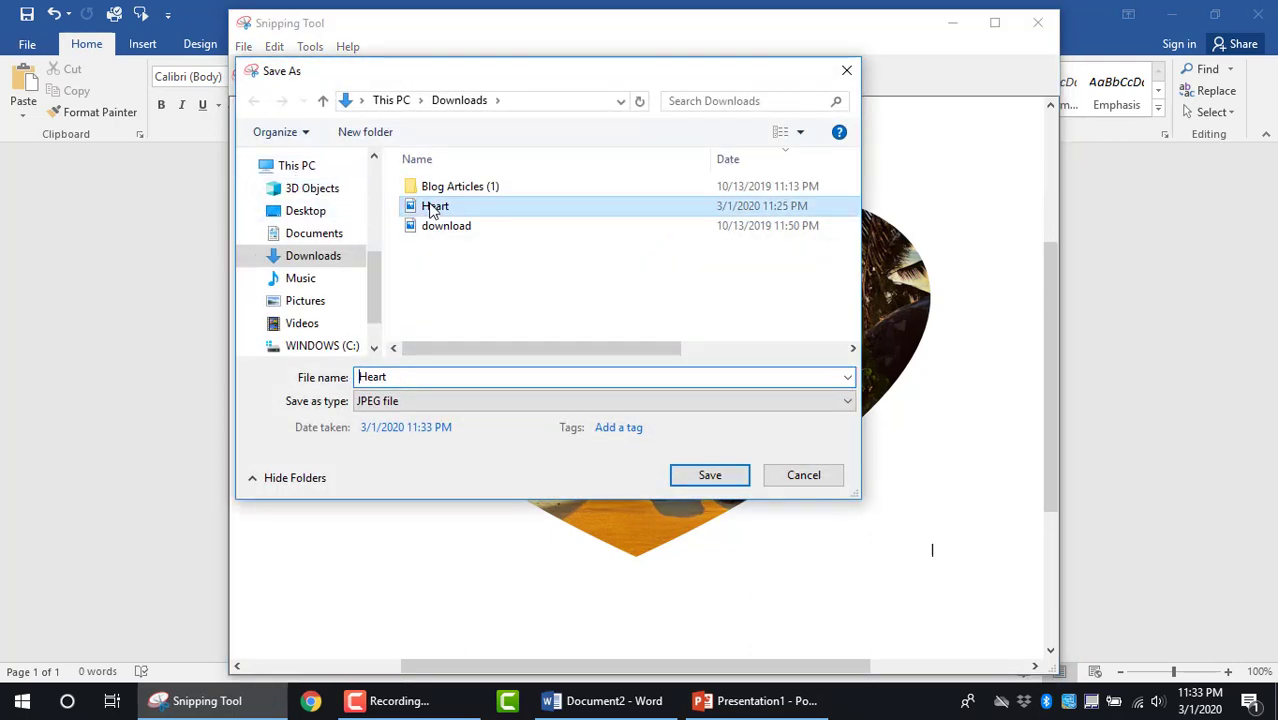
{"action": "left_click", "coordinate": [676, 478]}
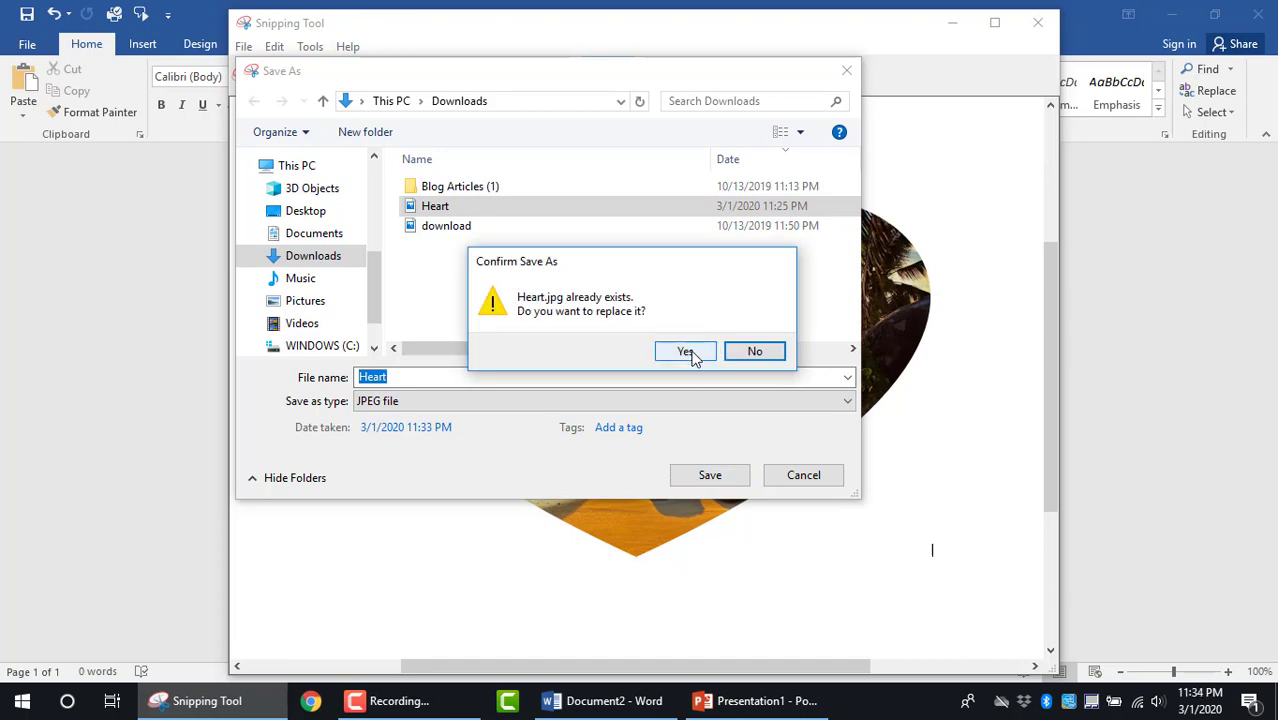
{"action": "left_click", "coordinate": [687, 352]}
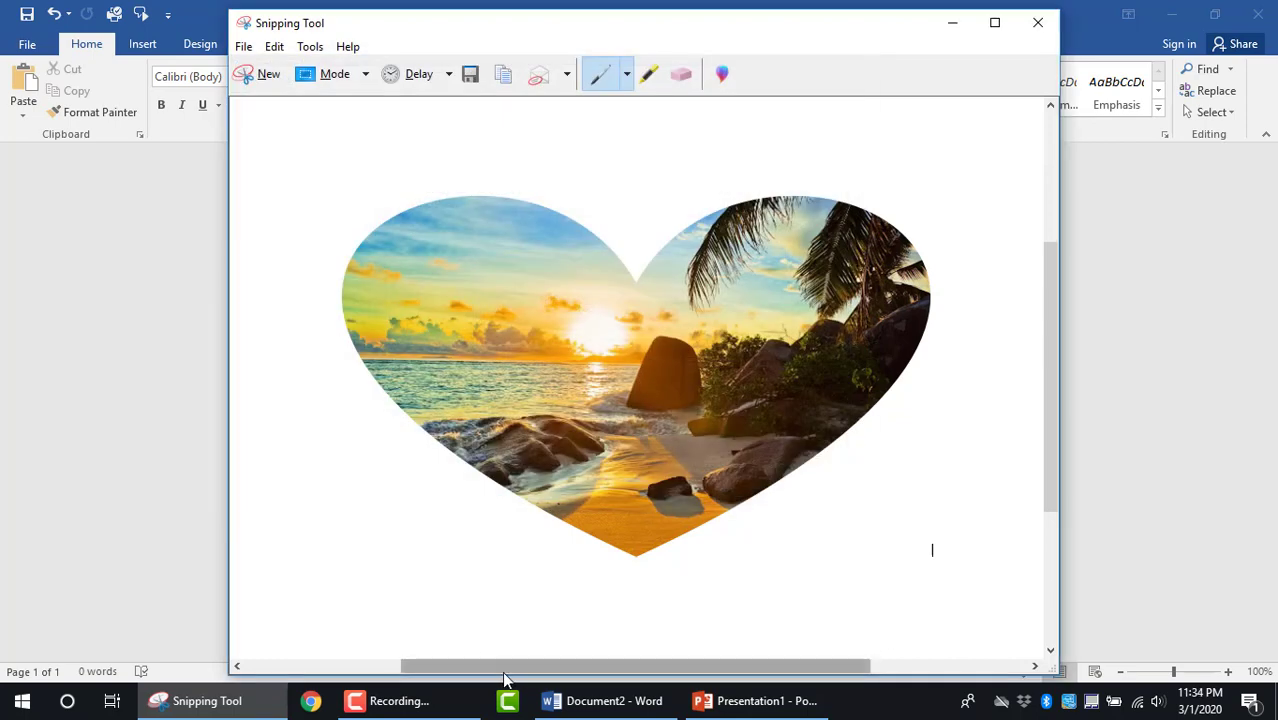
- Shift the heart picture on PowerPoint slide 1 slightly to the right
{"action": "left_click", "coordinate": [732, 704]}
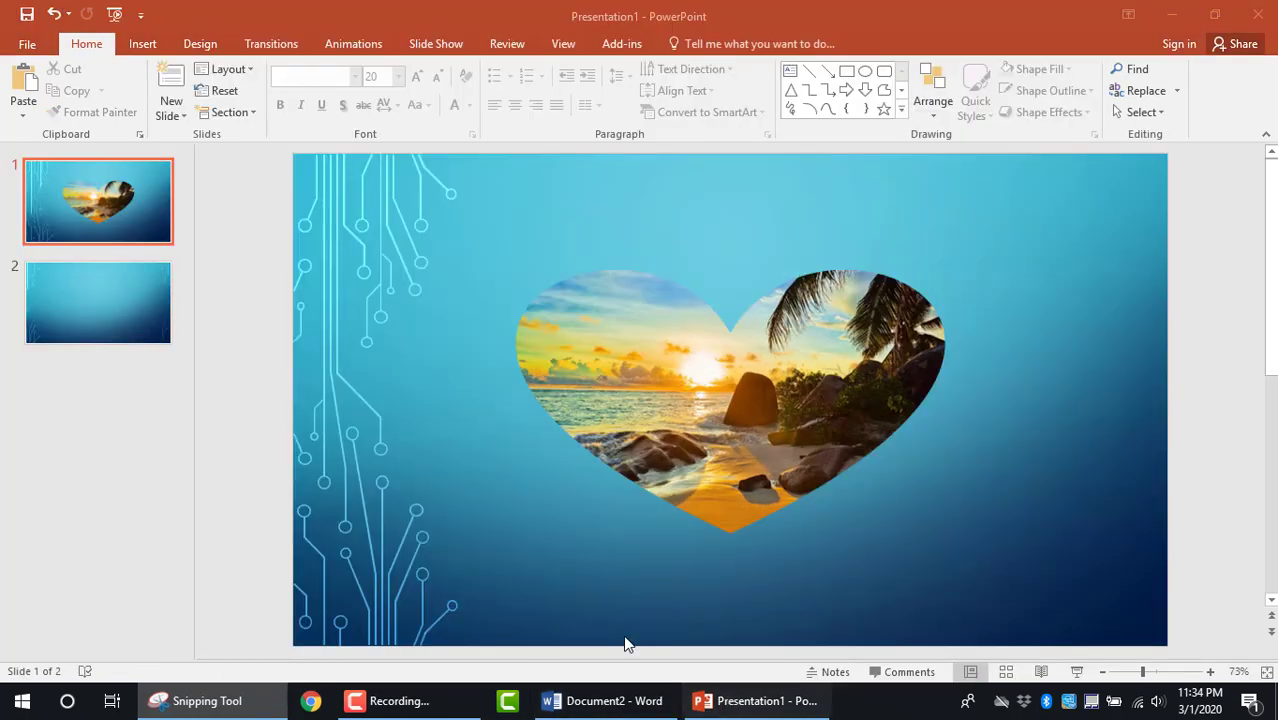
{"action": "left_click", "coordinate": [112, 309]}
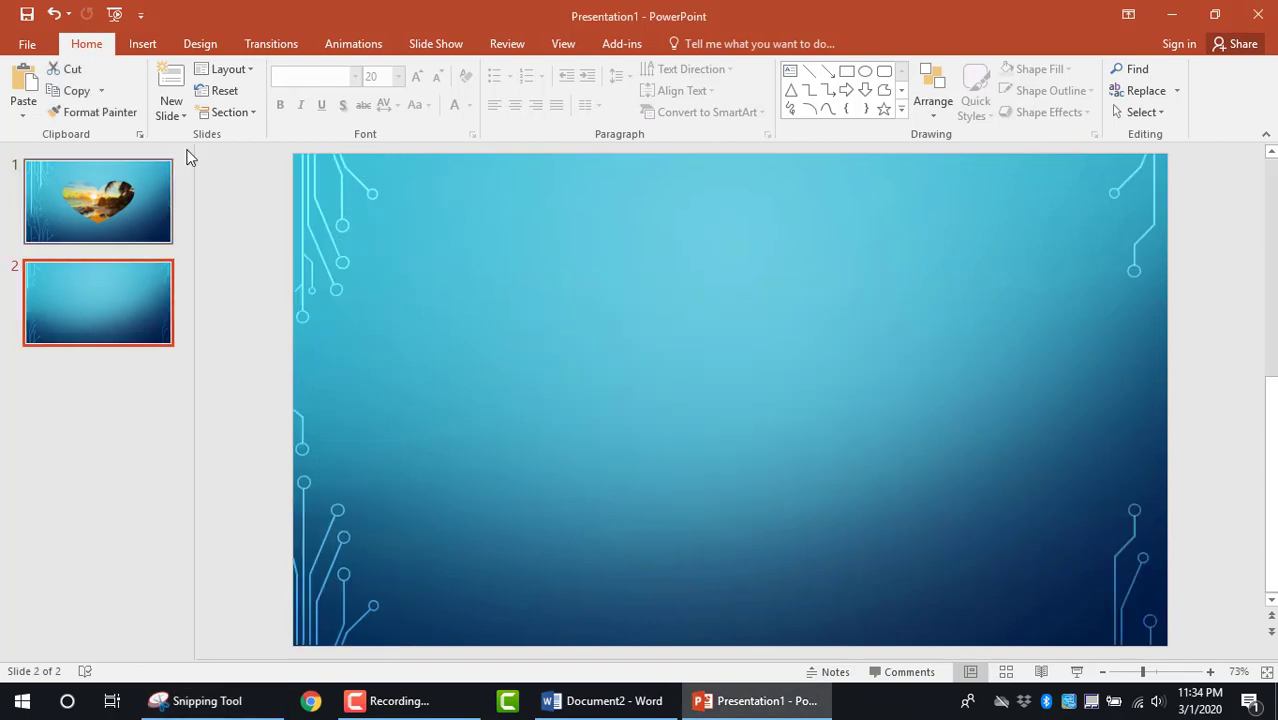
{"action": "left_click", "coordinate": [137, 46]}
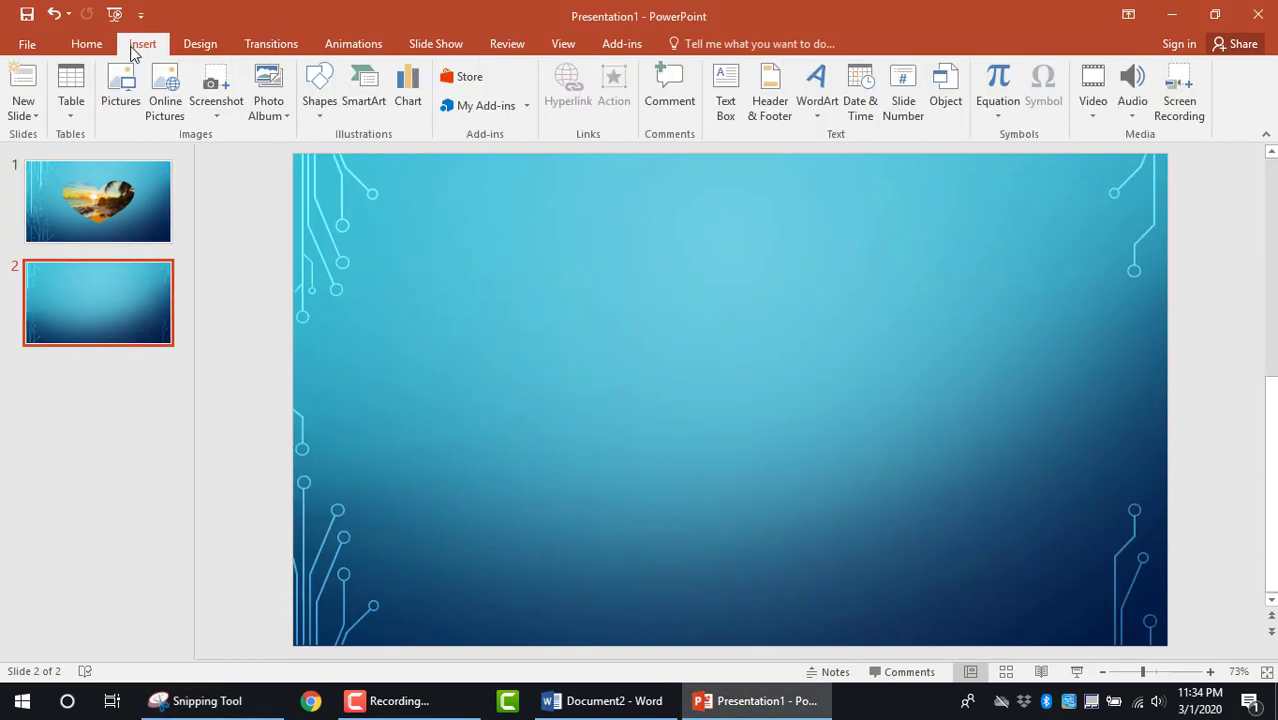
{"action": "left_click", "coordinate": [113, 195]}
{"action": "left_click", "coordinate": [583, 343]}
{"action": "left_click_drag", "start_coordinate": [690, 400], "coordinate": [736, 391]}
- Insert the Heart picture from Downloads onto slide 2
{"action": "left_click", "coordinate": [143, 330]}
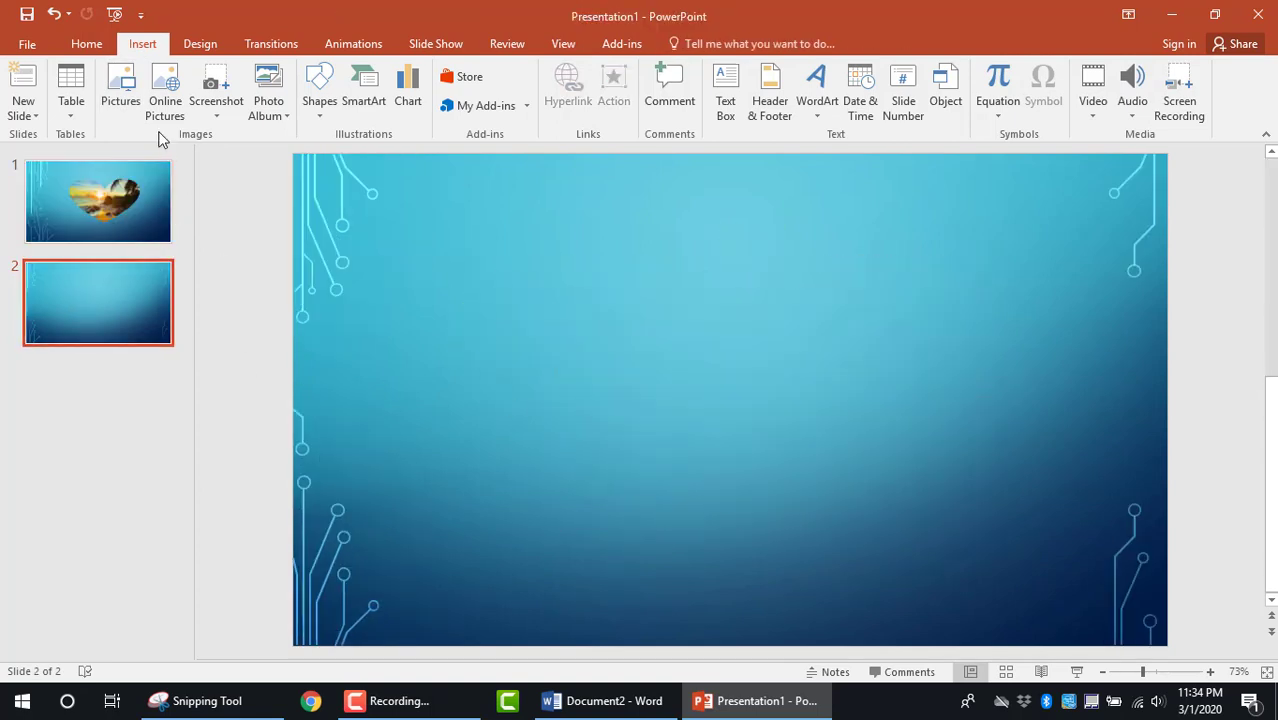
{"action": "left_click", "coordinate": [126, 92]}
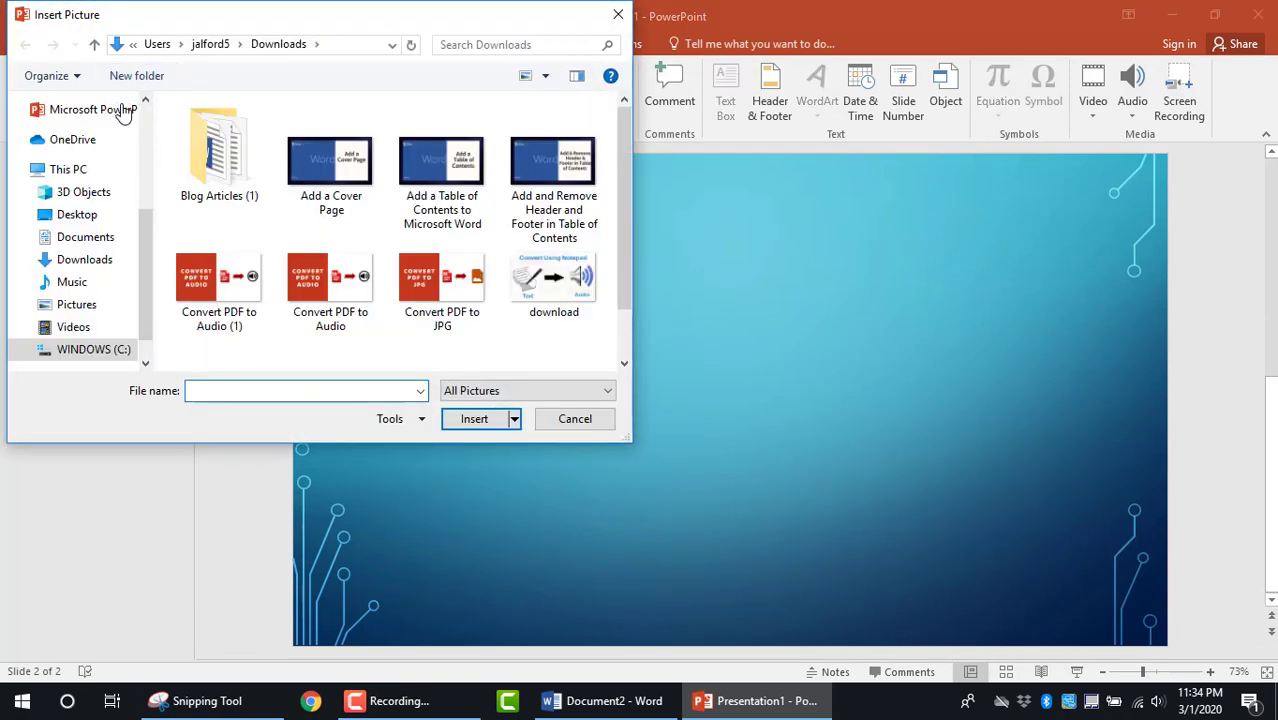
{"action": "left_click", "coordinate": [84, 259]}
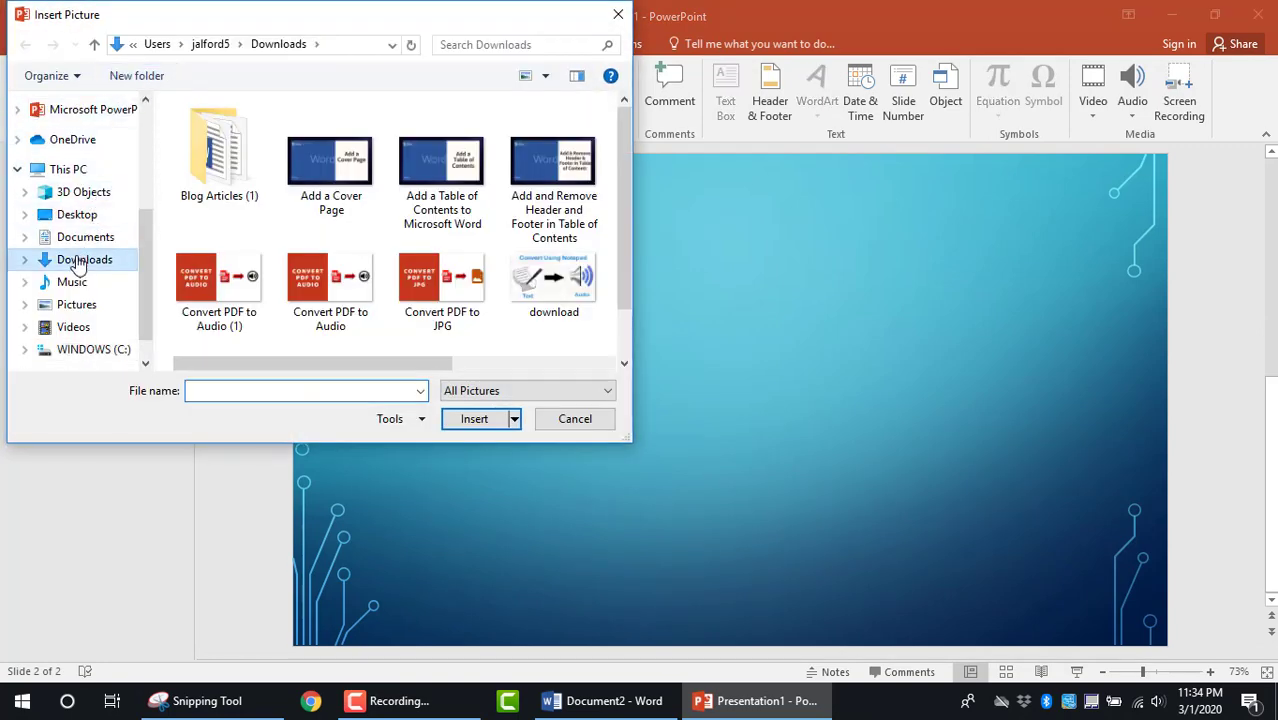
{"action": "double_click", "coordinate": [205, 151]}
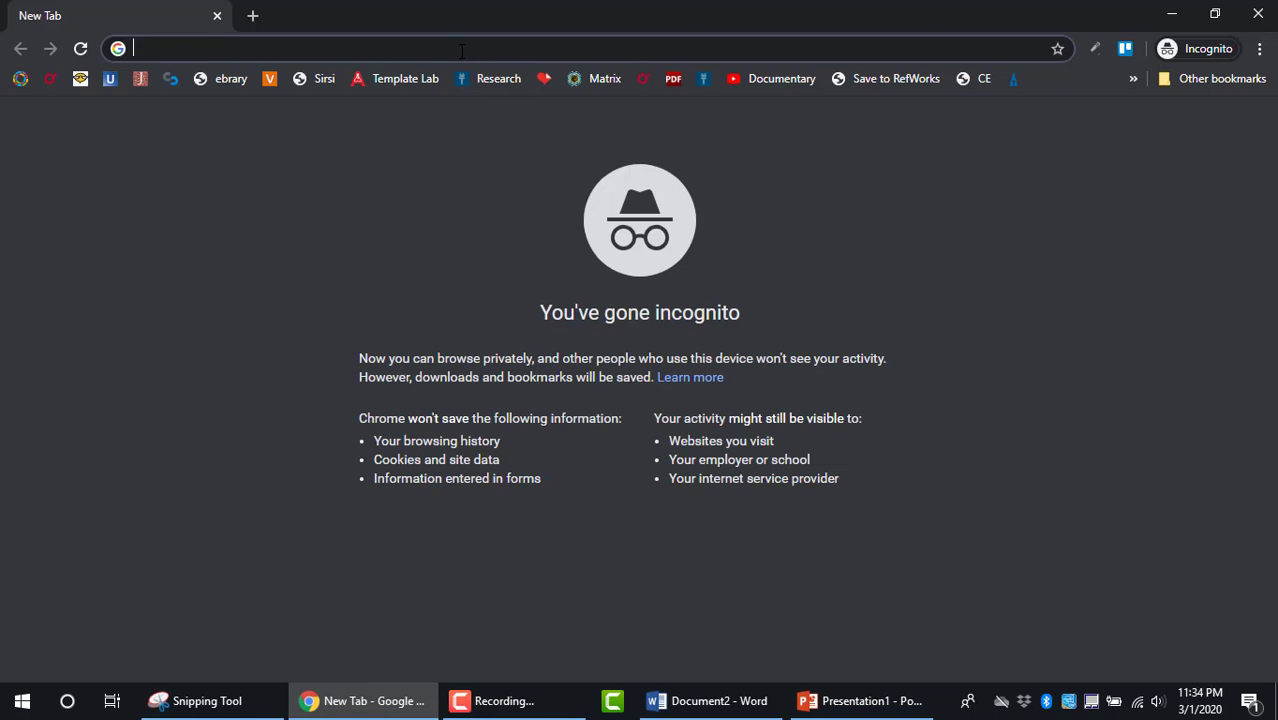
- Go to lunapic.com in the incognito Chrome tab
{"action": "type", "text": "lunapic"}
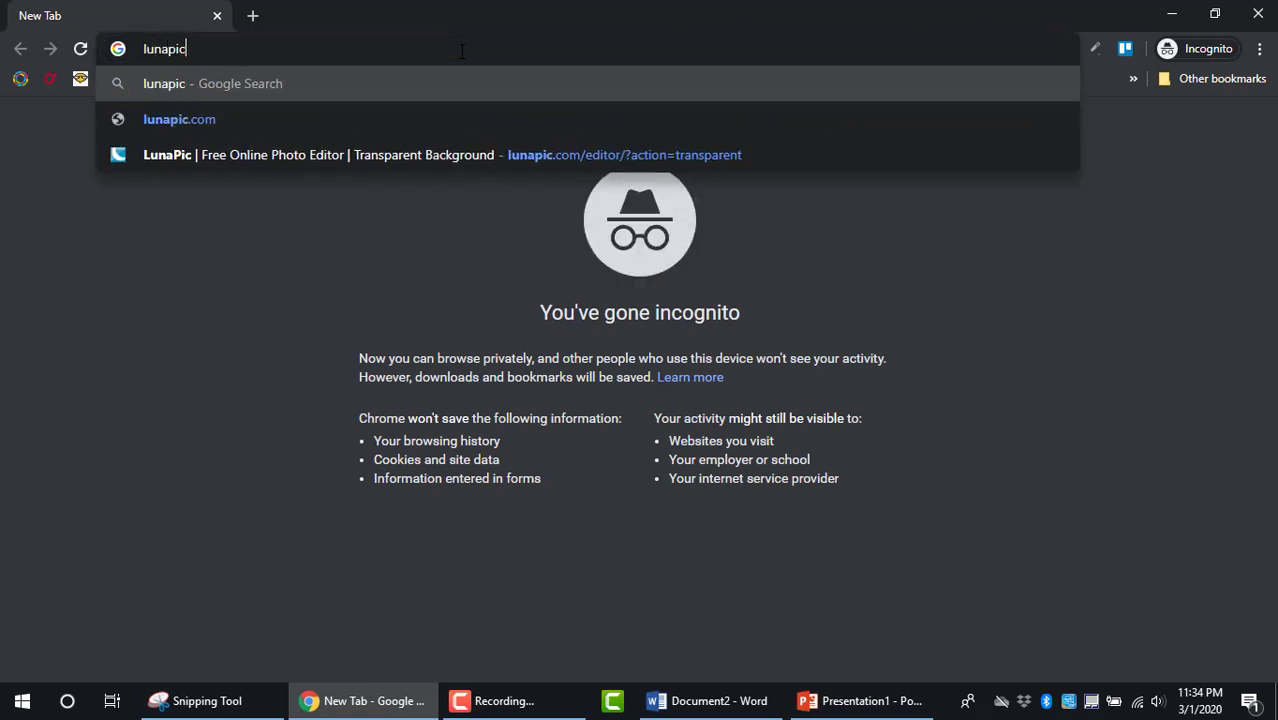
{"action": "type", "text": ".com"}
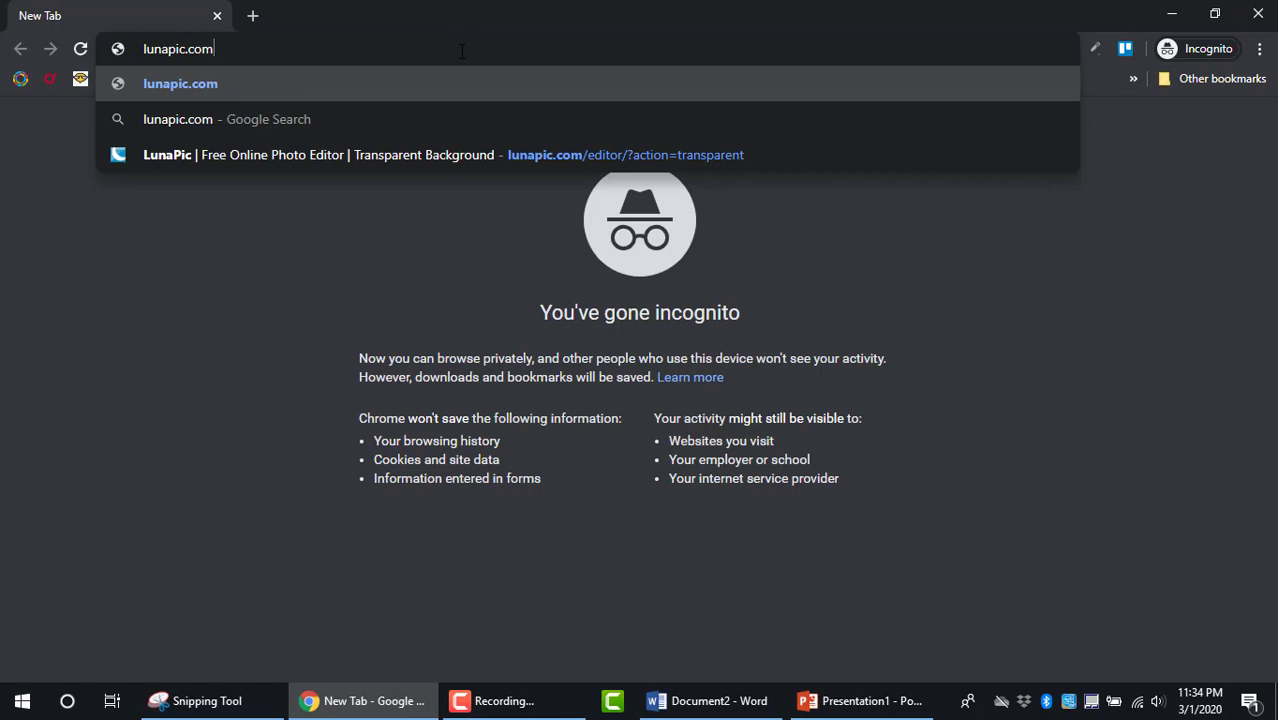
{"action": "key", "text": "Return"}
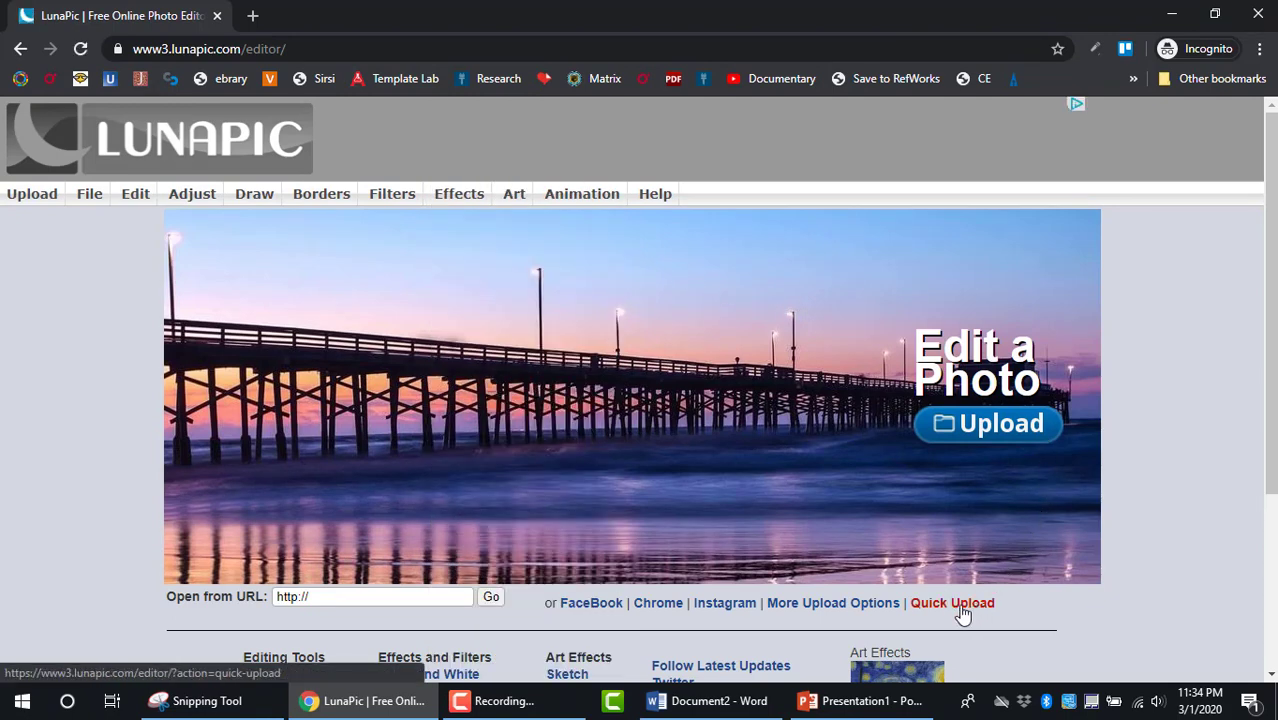
- Upload the Heart image from Downloads through LunaPic's Quick Upload
{"action": "left_click", "coordinate": [952, 603]}
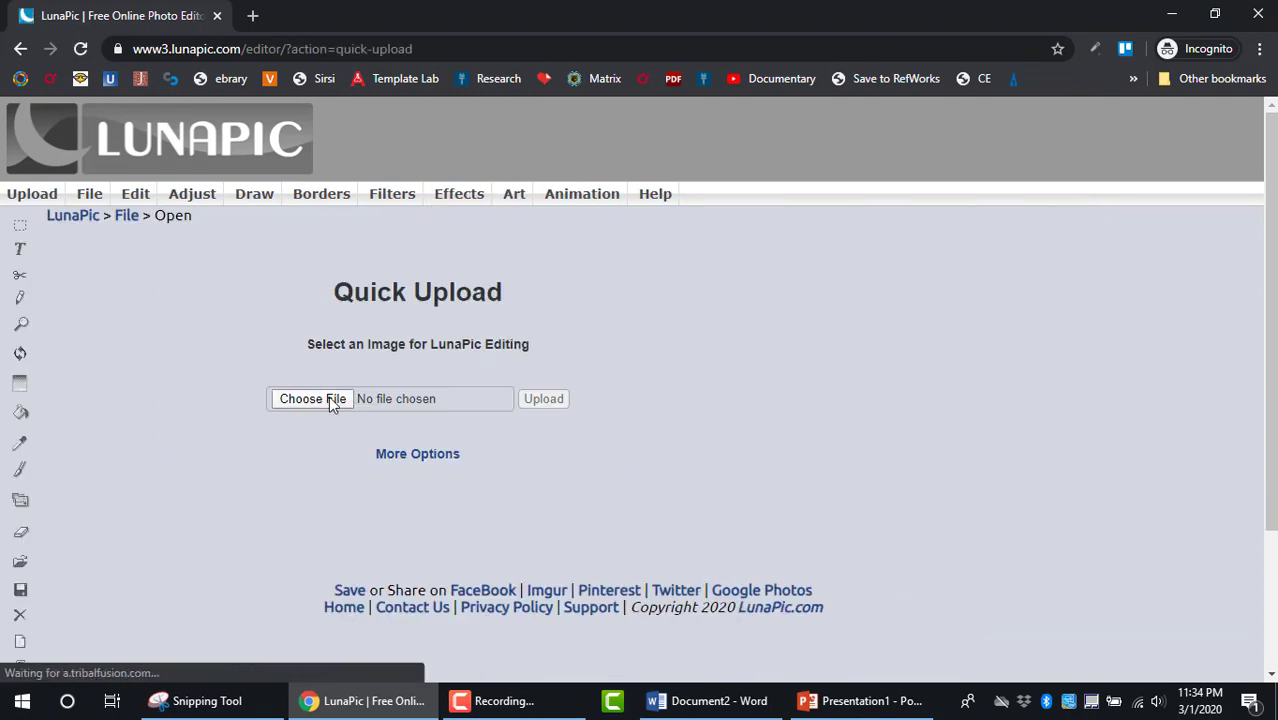
{"action": "left_click", "coordinate": [330, 399]}
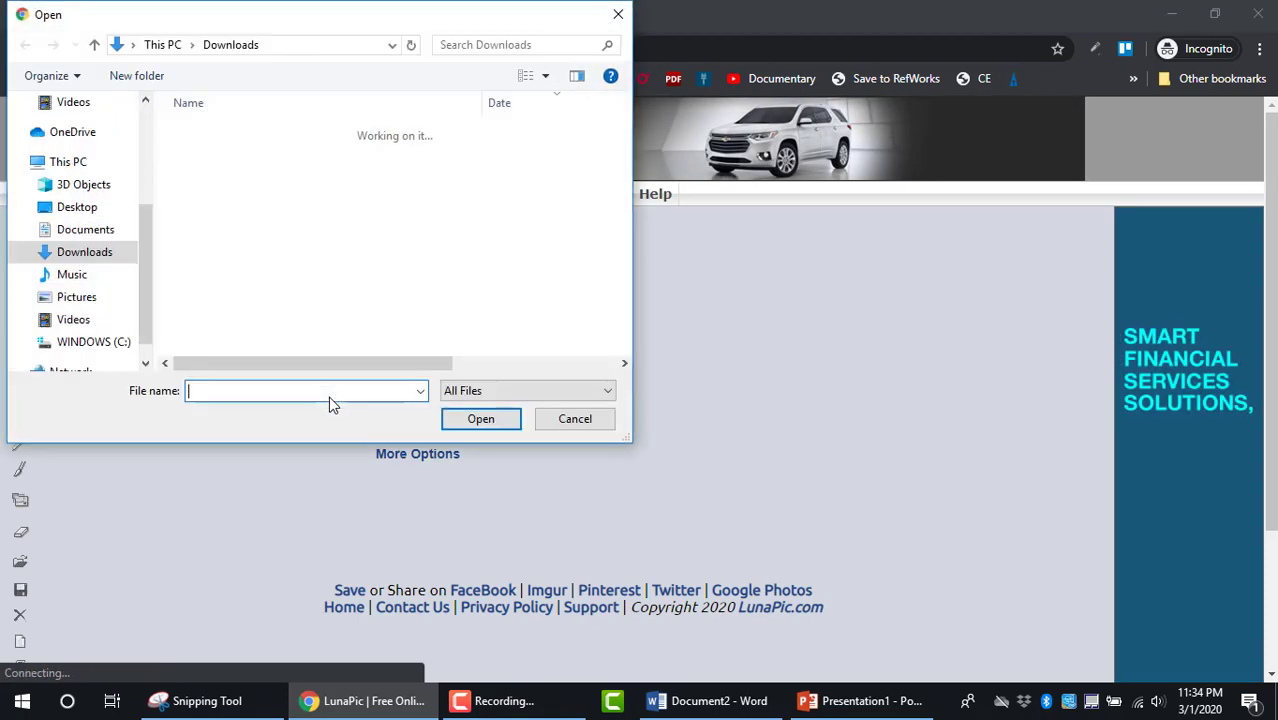
{"action": "double_click", "coordinate": [210, 152]}
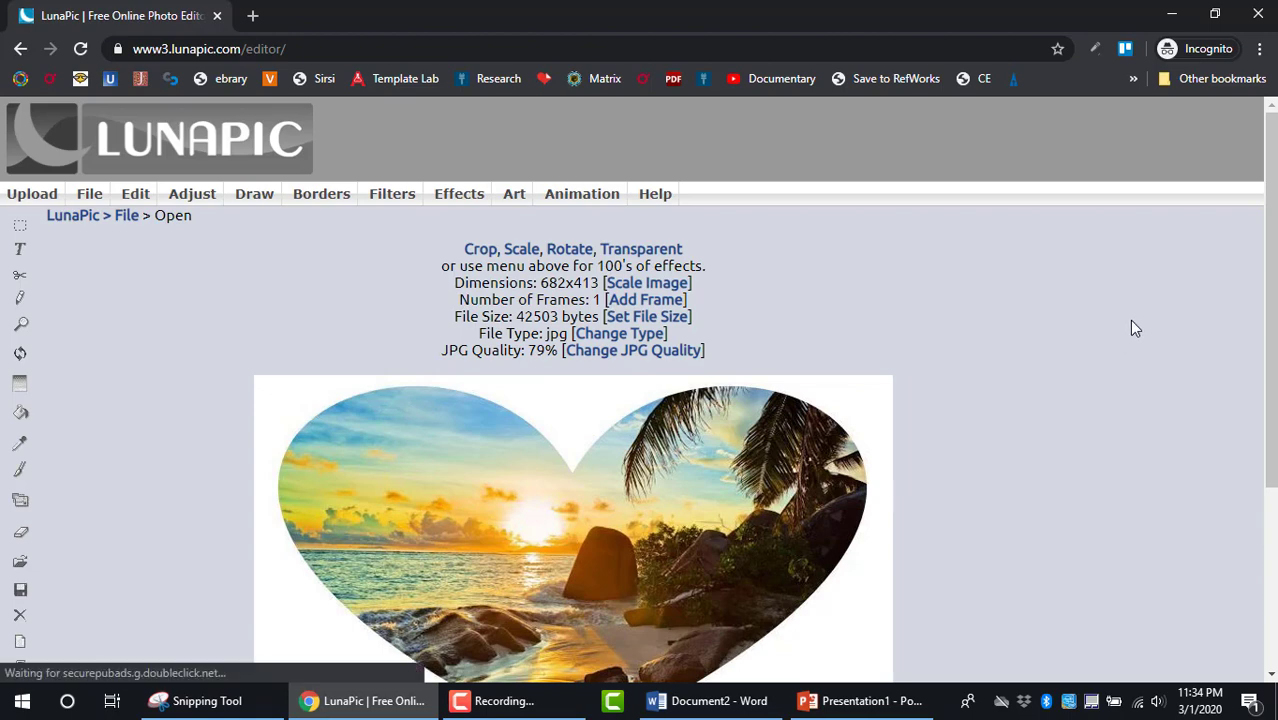
{"action": "scroll", "coordinate": [1135, 328], "scroll_direction": "down", "scroll_amount": 1}
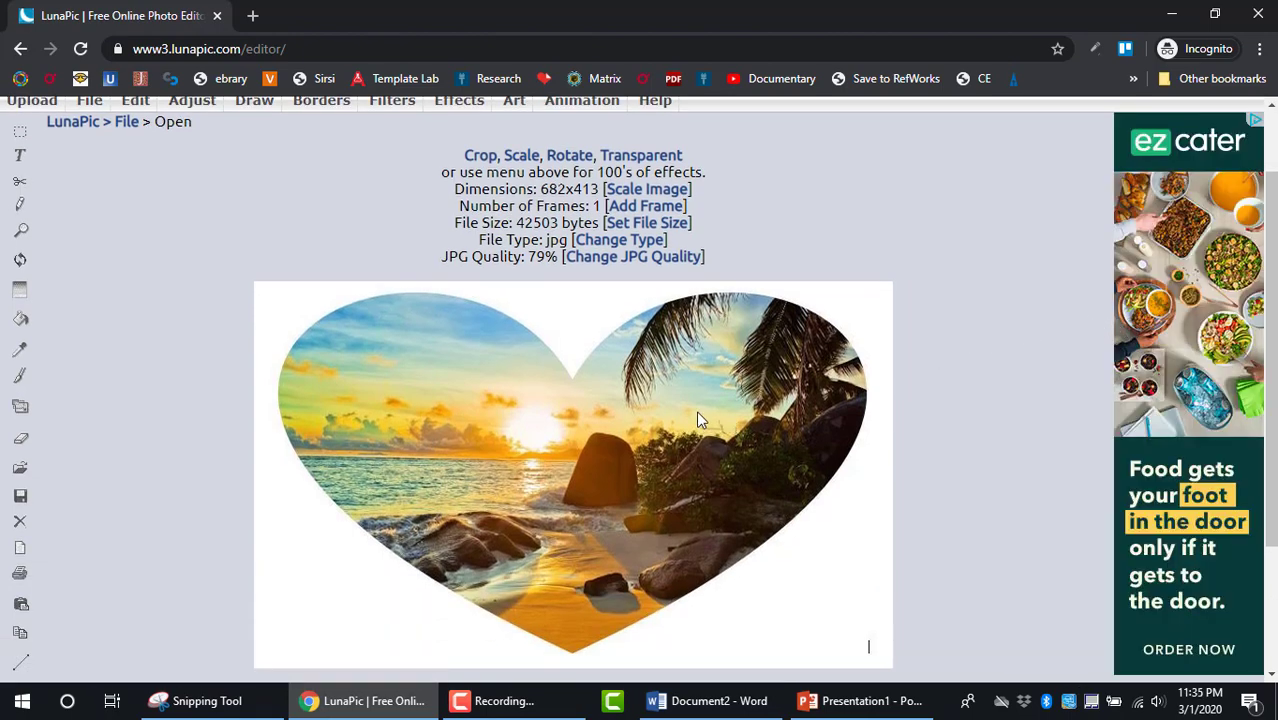
{"action": "scroll", "coordinate": [280, 291], "scroll_direction": "up", "scroll_amount": 1}
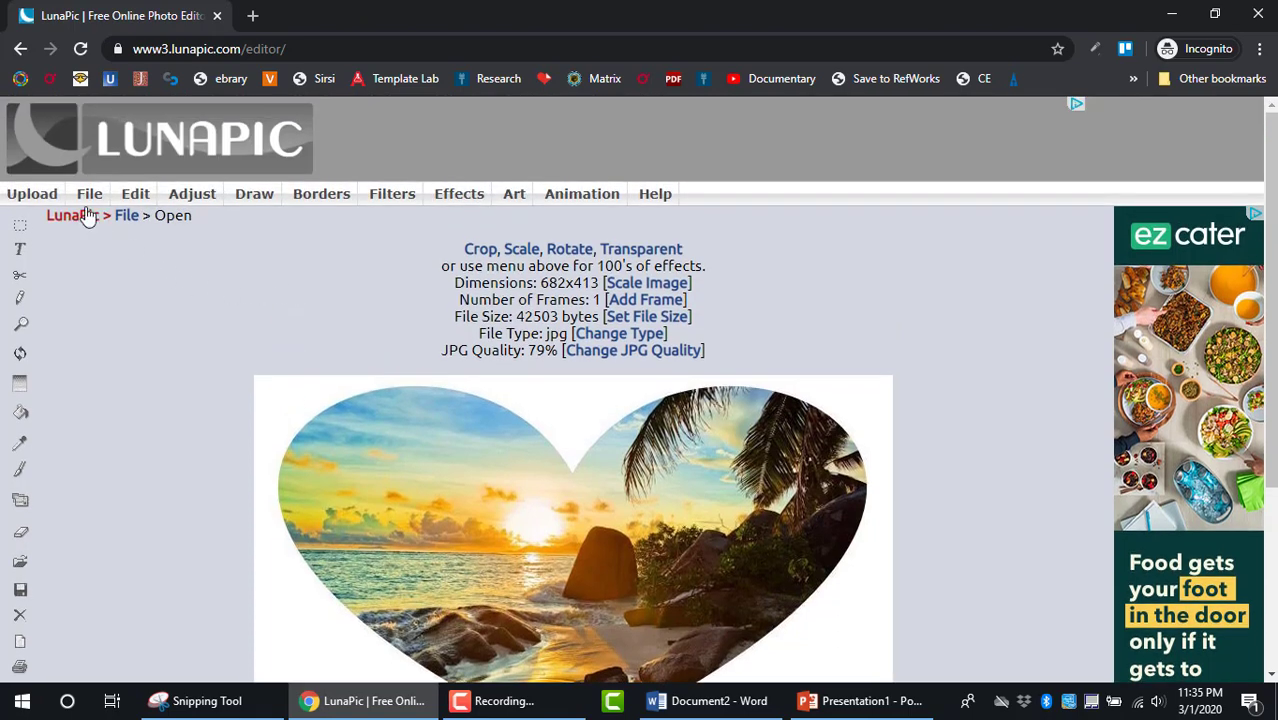
{"action": "mouse_move", "coordinate": [130, 203]}
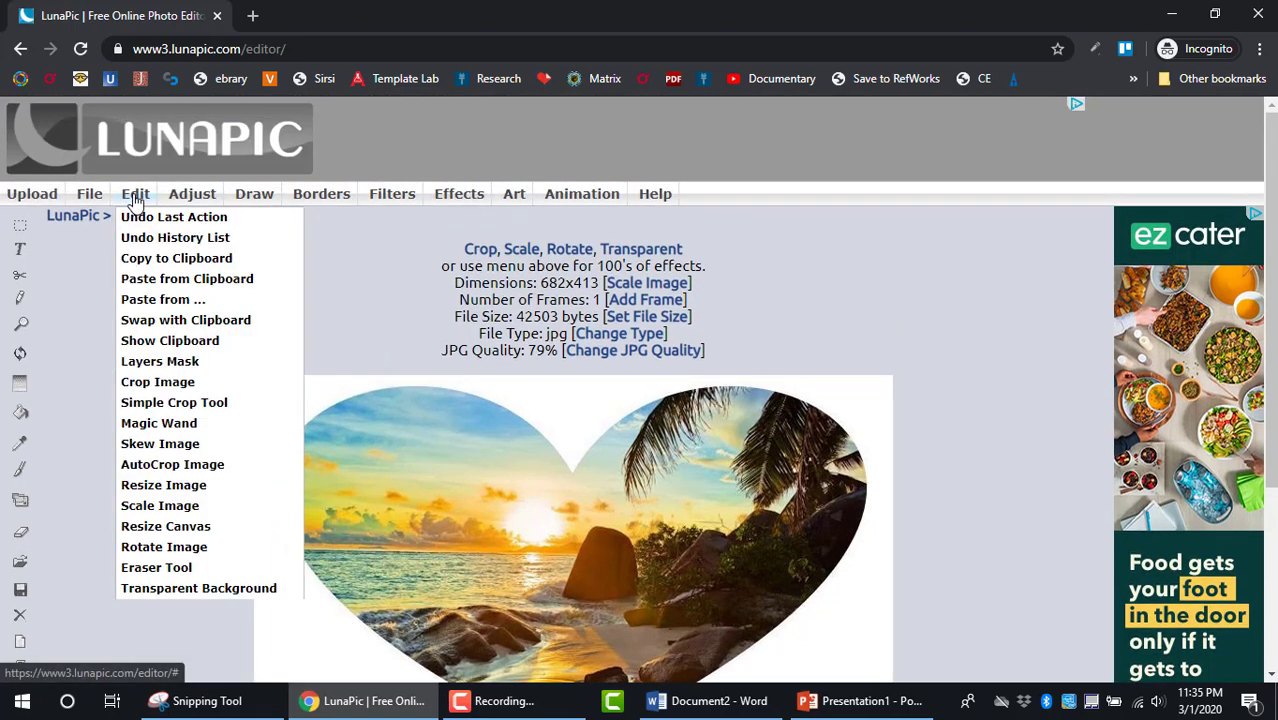
- Use LunaPic's Transparent Background tool on the white area around the heart
{"action": "left_click", "coordinate": [172, 590]}
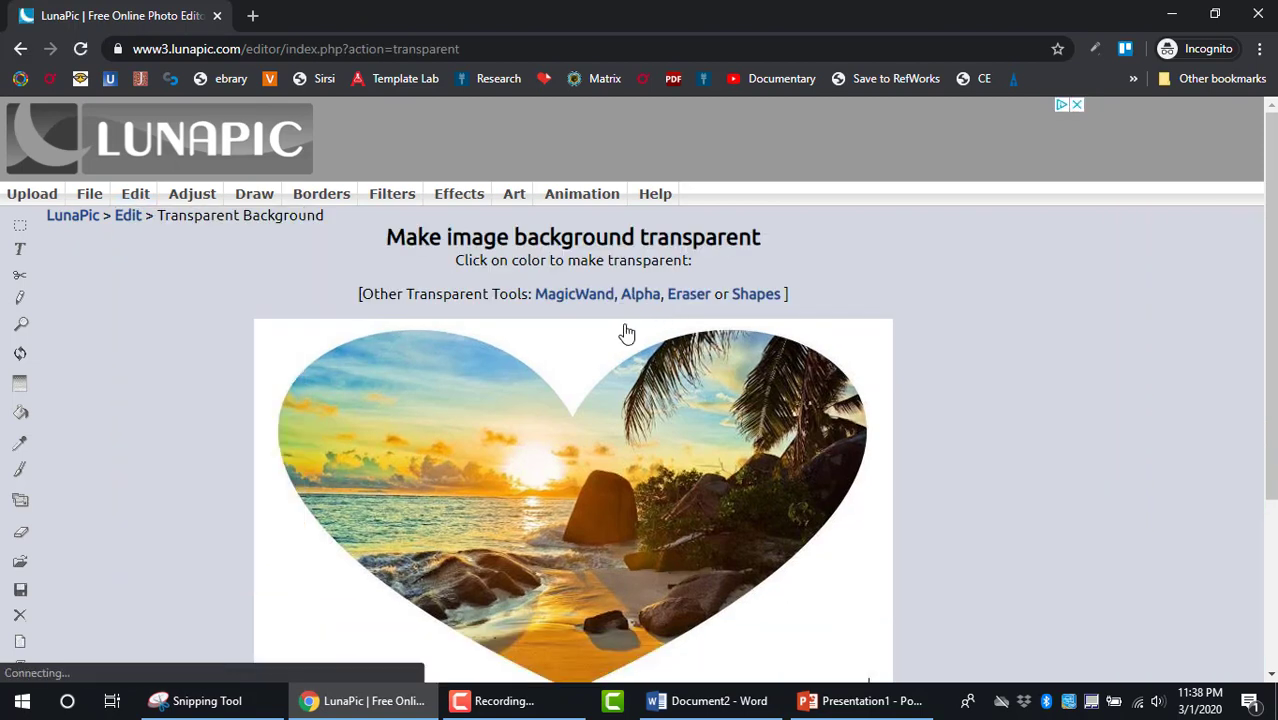
{"action": "left_click", "coordinate": [563, 345]}
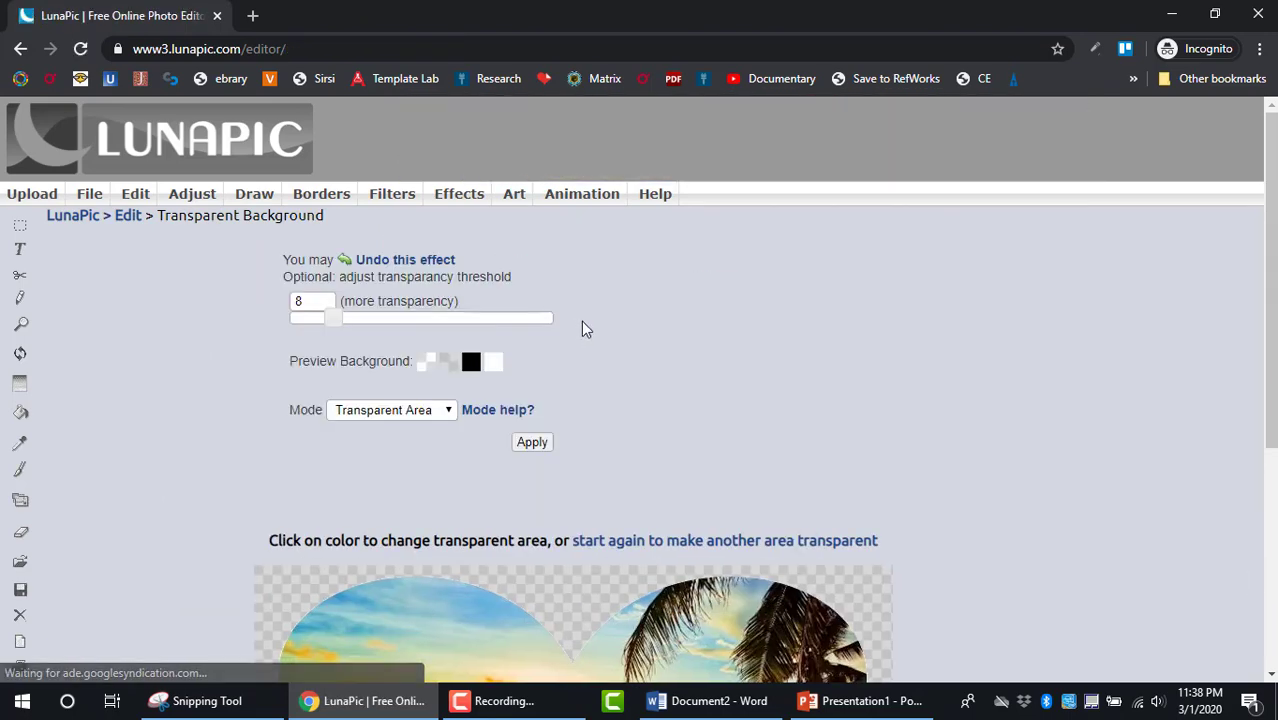
{"action": "scroll", "coordinate": [671, 268], "scroll_direction": "down", "scroll_amount": 1}
{"action": "scroll", "coordinate": [674, 270], "scroll_direction": "down", "scroll_amount": 2}
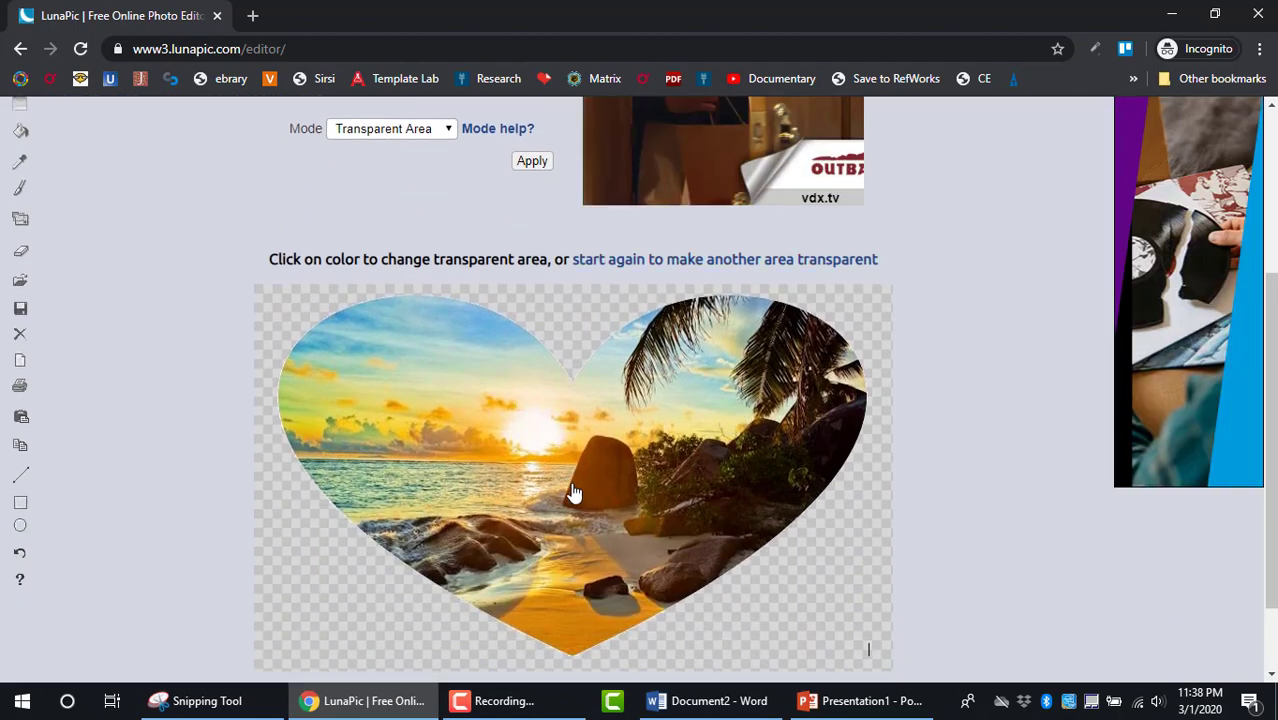
{"action": "scroll", "coordinate": [729, 378], "scroll_direction": "down", "scroll_amount": 1}
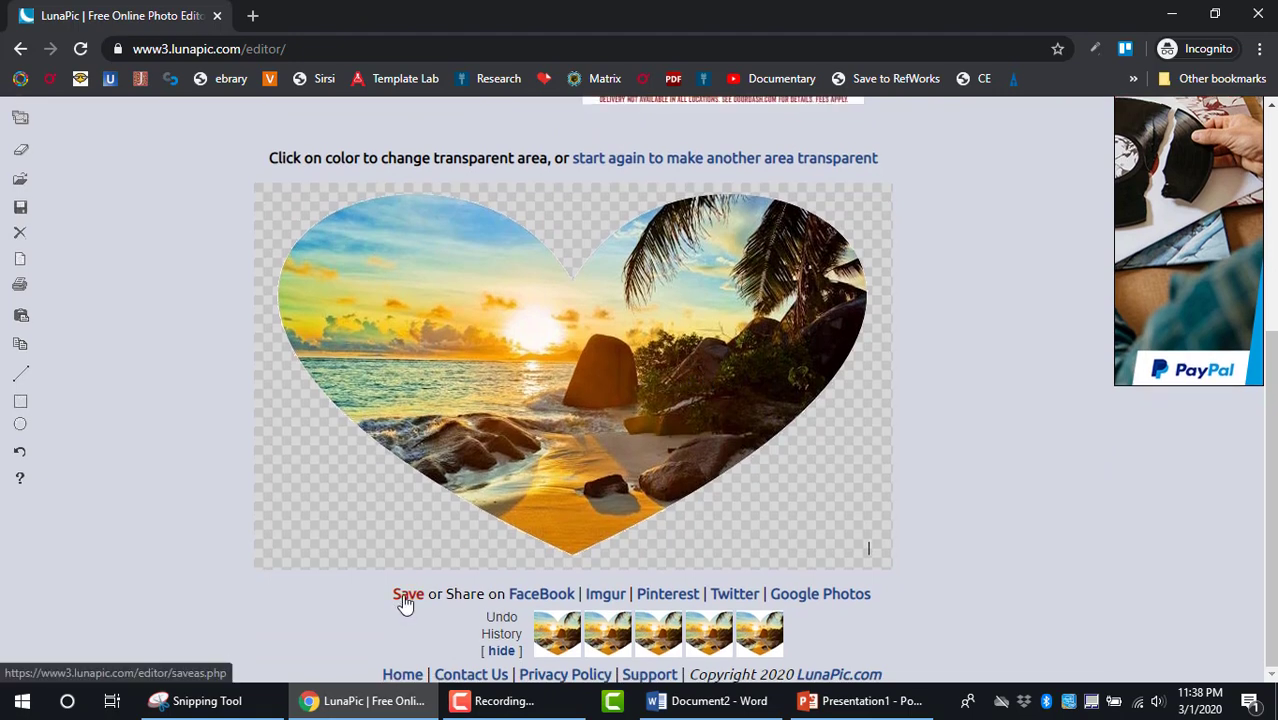
- Save the transparent heart image to Downloads as Heart.png, keeping the PNG Image type
{"action": "left_click", "coordinate": [406, 596]}
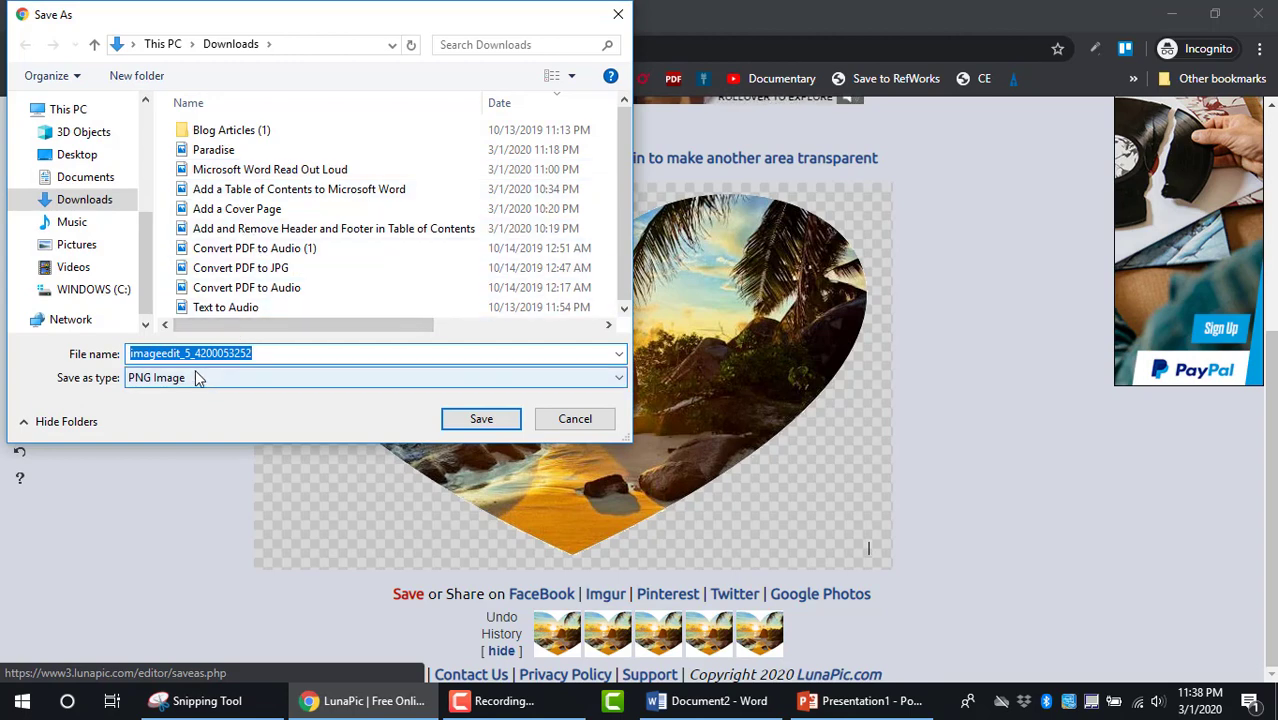
{"action": "type", "text": "Heart"}
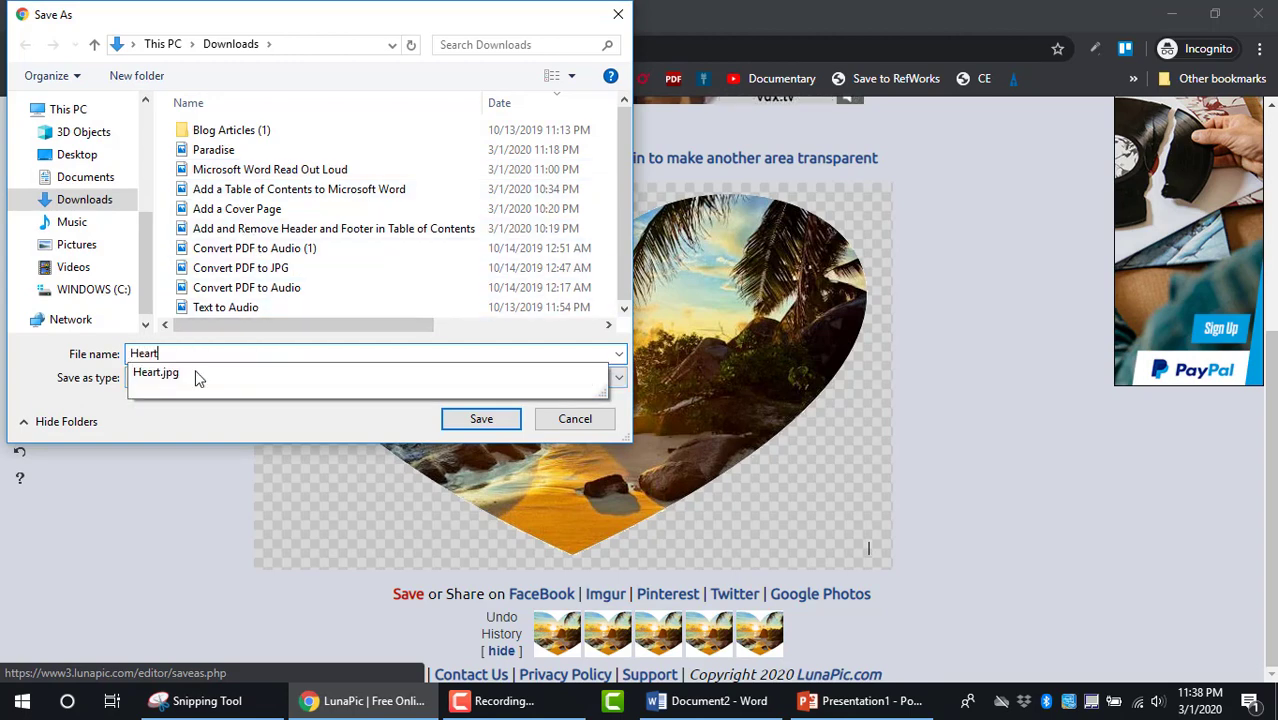
{"action": "left_click", "coordinate": [166, 418]}
{"action": "left_click", "coordinate": [471, 419]}
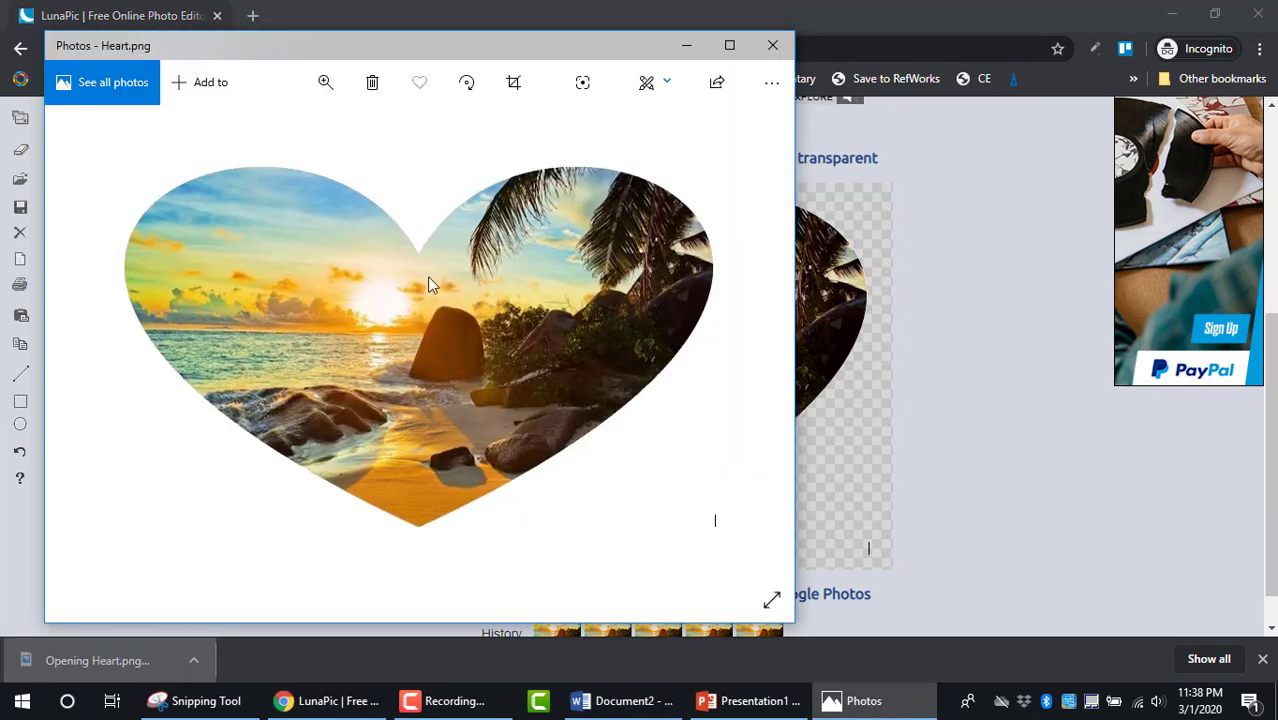
- Close the Heart.png preview and add a new slide 3 after slide 2 in PowerPoint
{"action": "left_click", "coordinate": [772, 45]}
{"action": "left_click", "coordinate": [808, 700]}
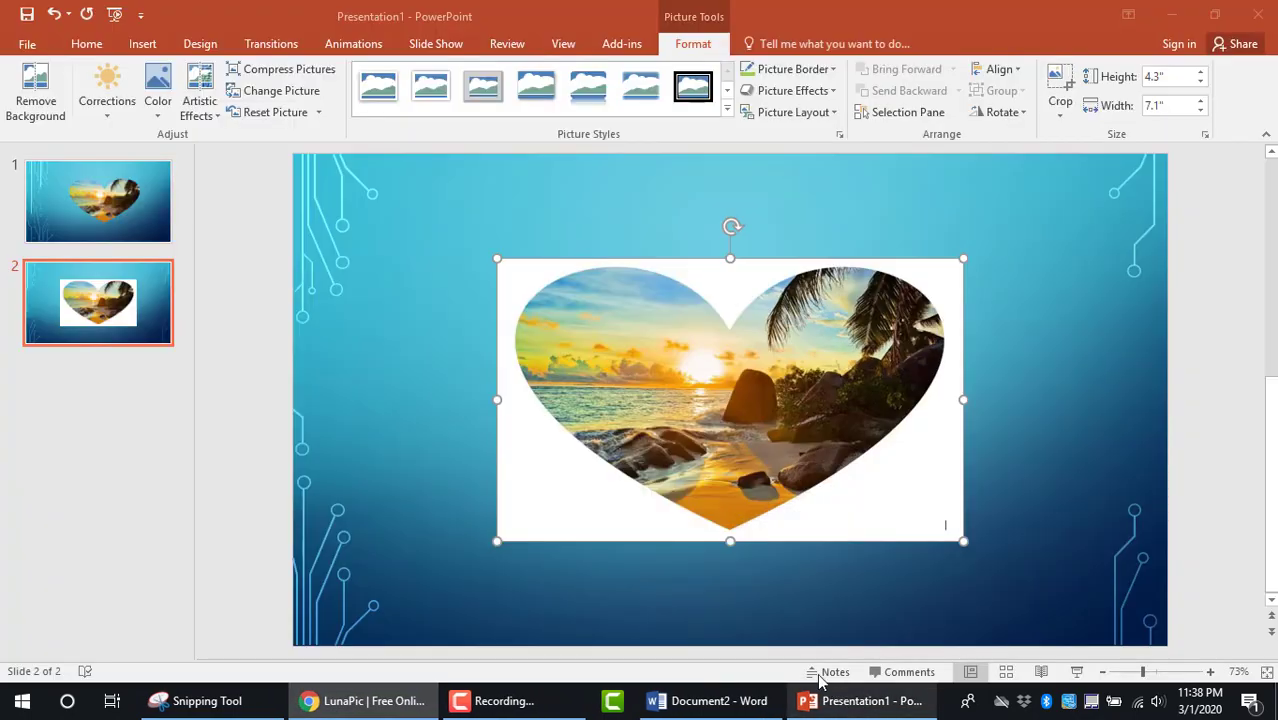
{"action": "left_click", "coordinate": [114, 428]}
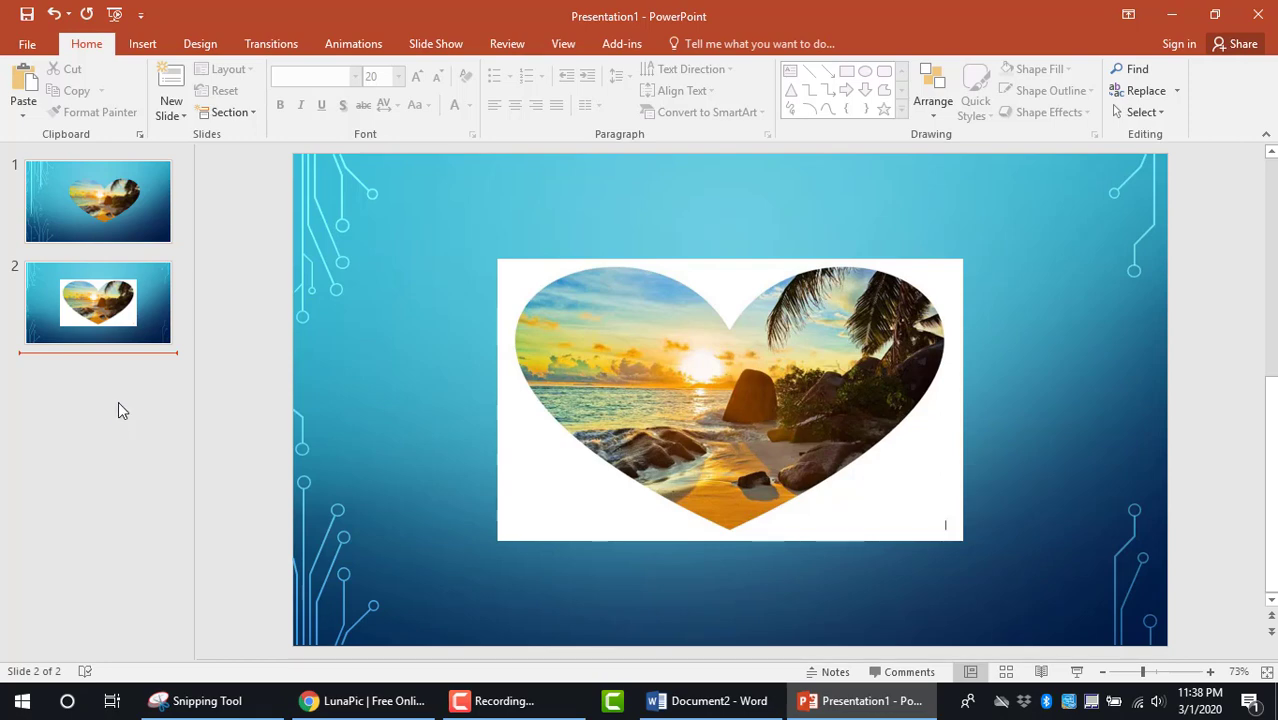
{"action": "left_click", "coordinate": [171, 86]}
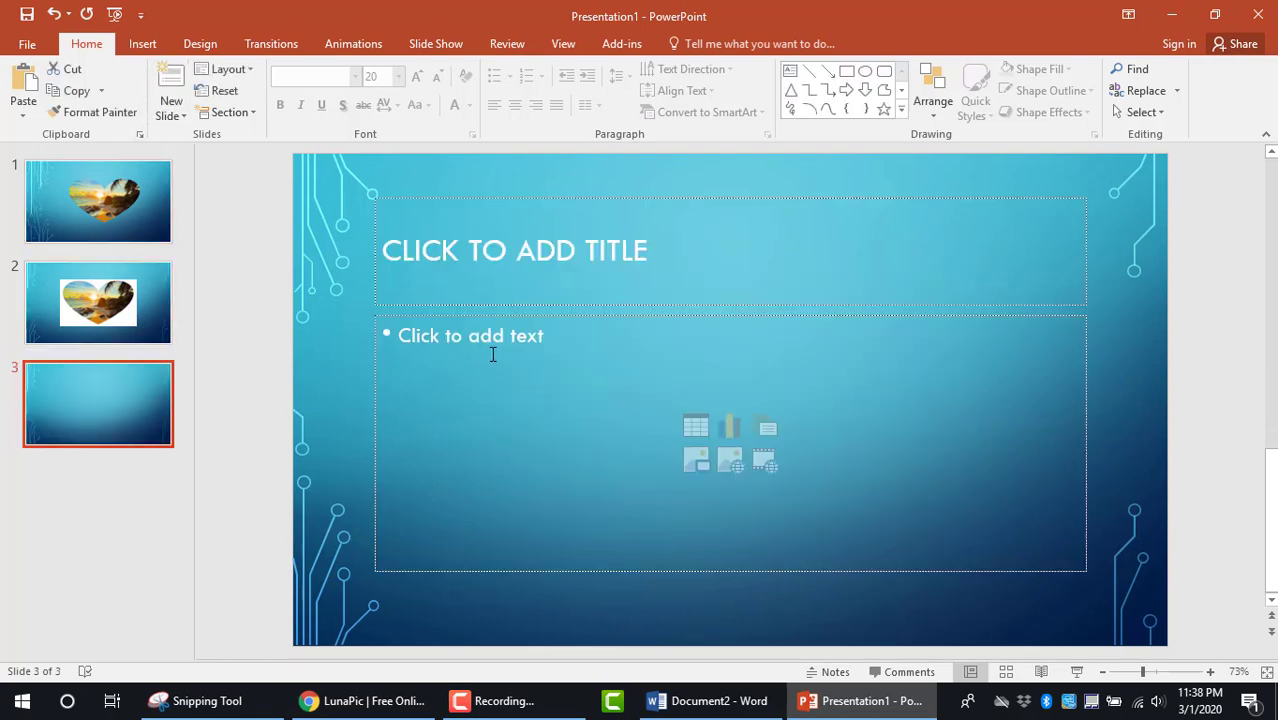
{"action": "left_click", "coordinate": [145, 45]}
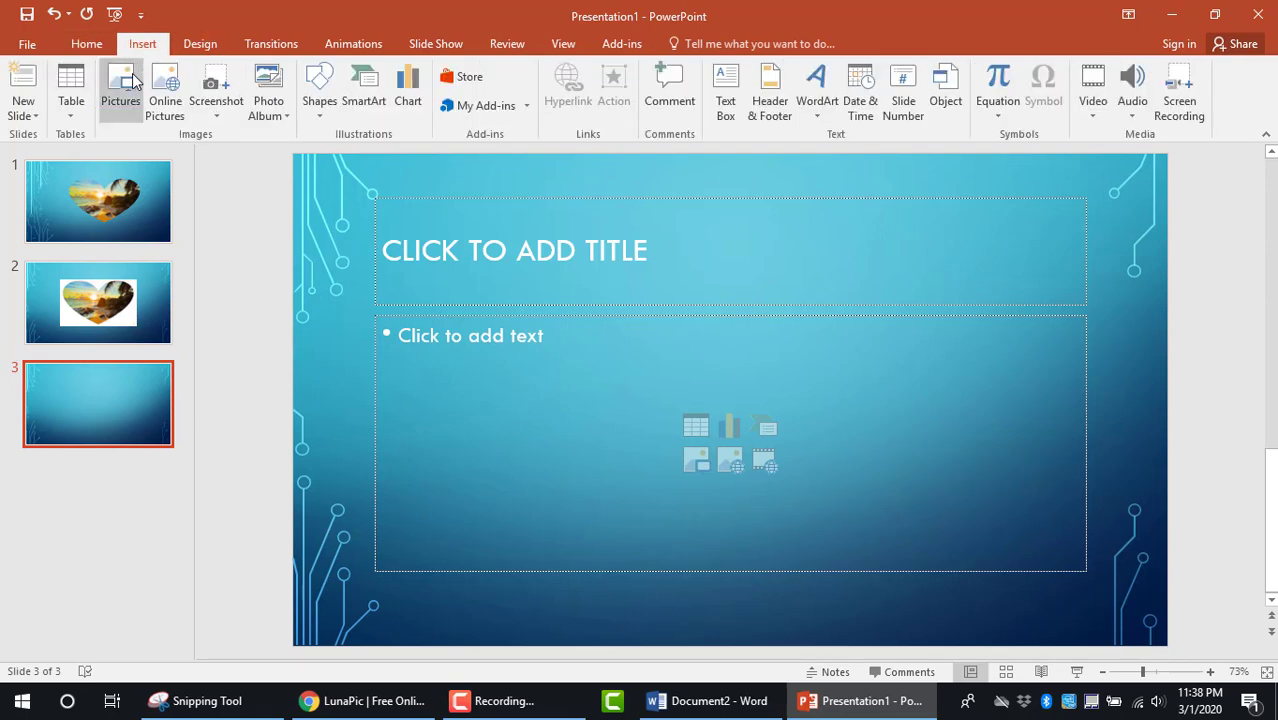
- Insert the transparent Heart.png from Downloads onto slide 3 and nudge it slightly up and right
{"action": "left_click", "coordinate": [125, 100]}
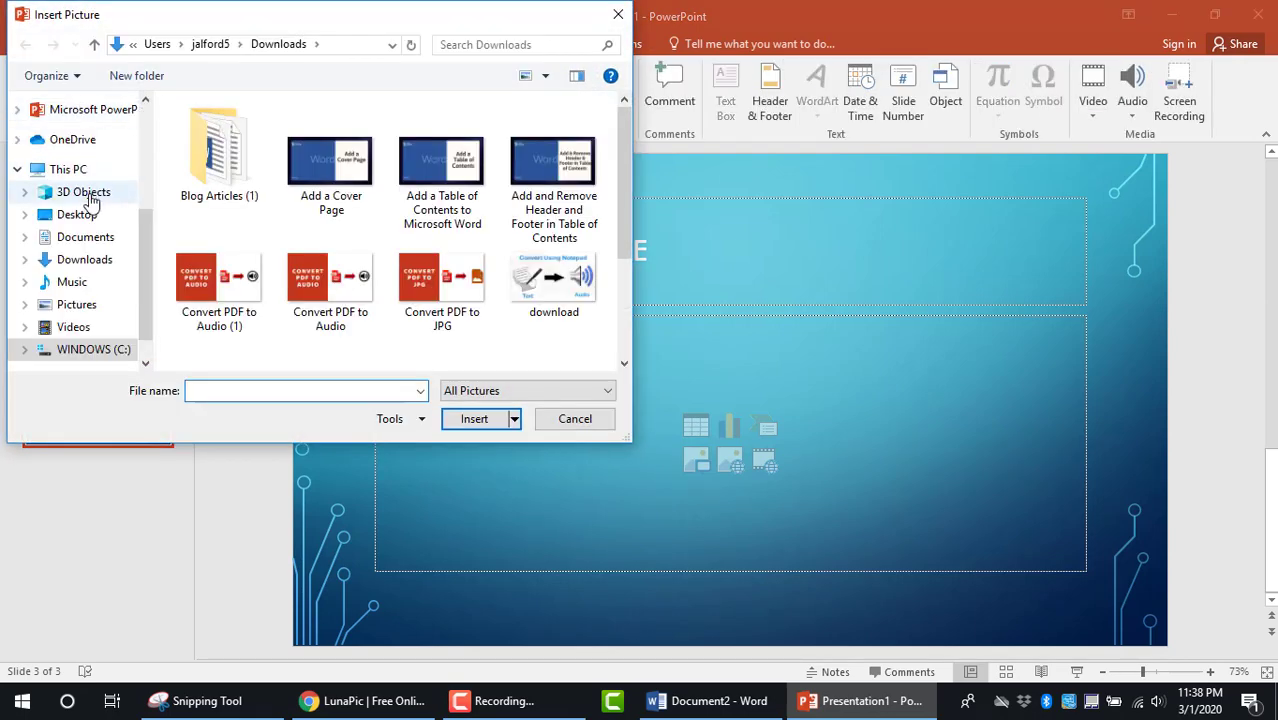
{"action": "left_click", "coordinate": [90, 259]}
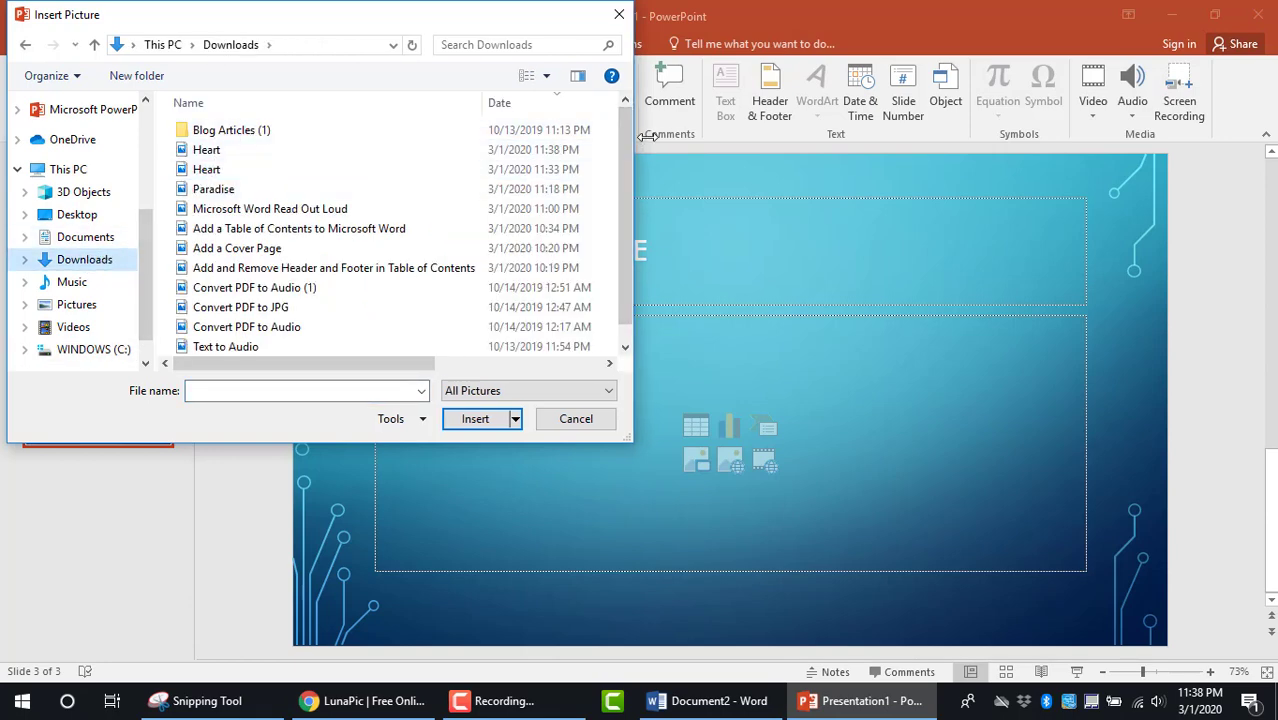
{"action": "left_click_drag", "start_coordinate": [631, 152], "coordinate": [847, 135]}
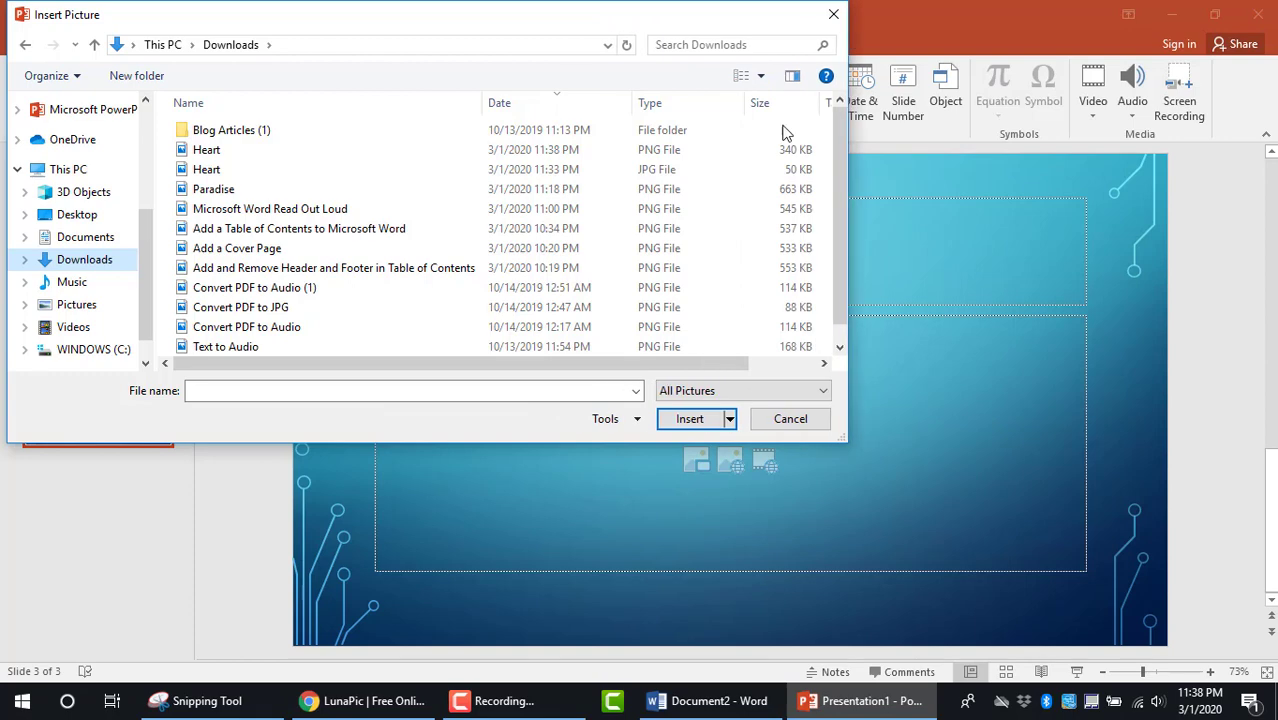
{"action": "double_click", "coordinate": [668, 152]}
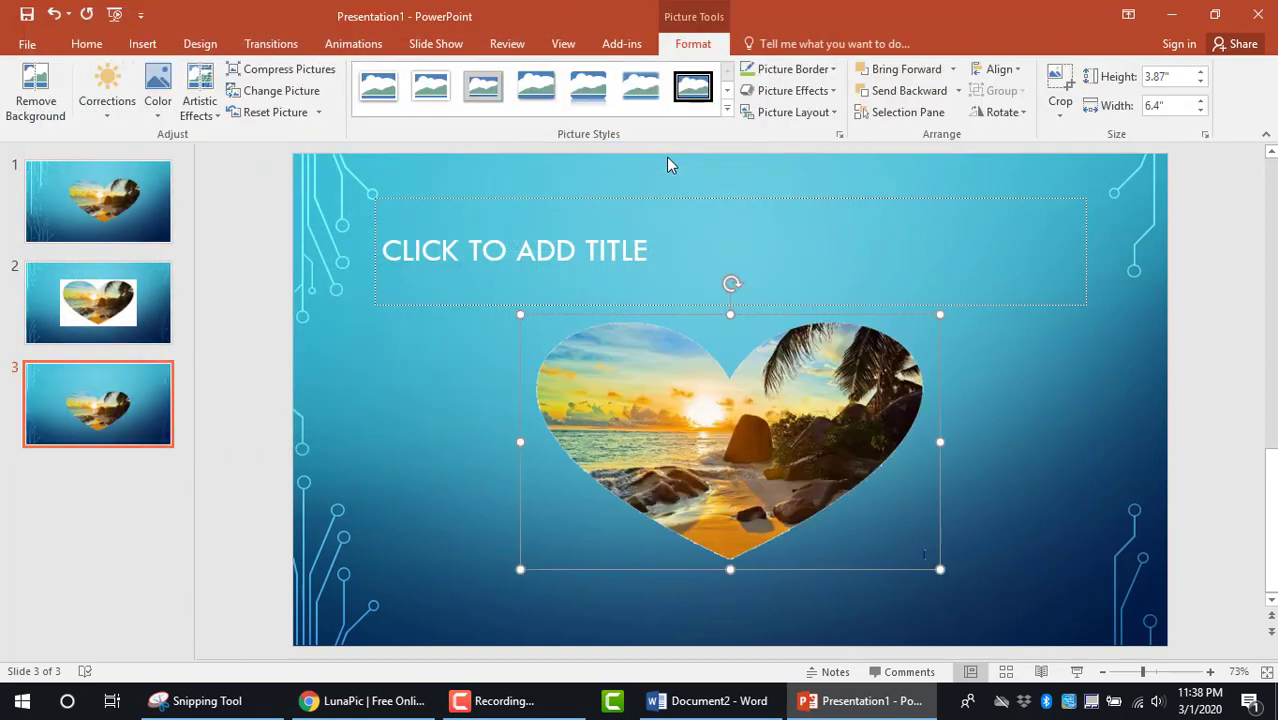
{"action": "mouse_move", "coordinate": [667, 361]}
{"action": "left_mouse_down"}
{"action": "mouse_move", "coordinate": [542, 374]}
{"action": "mouse_move", "coordinate": [525, 391]}
{"action": "mouse_move", "coordinate": [674, 355]}
{"action": "left_mouse_up"}
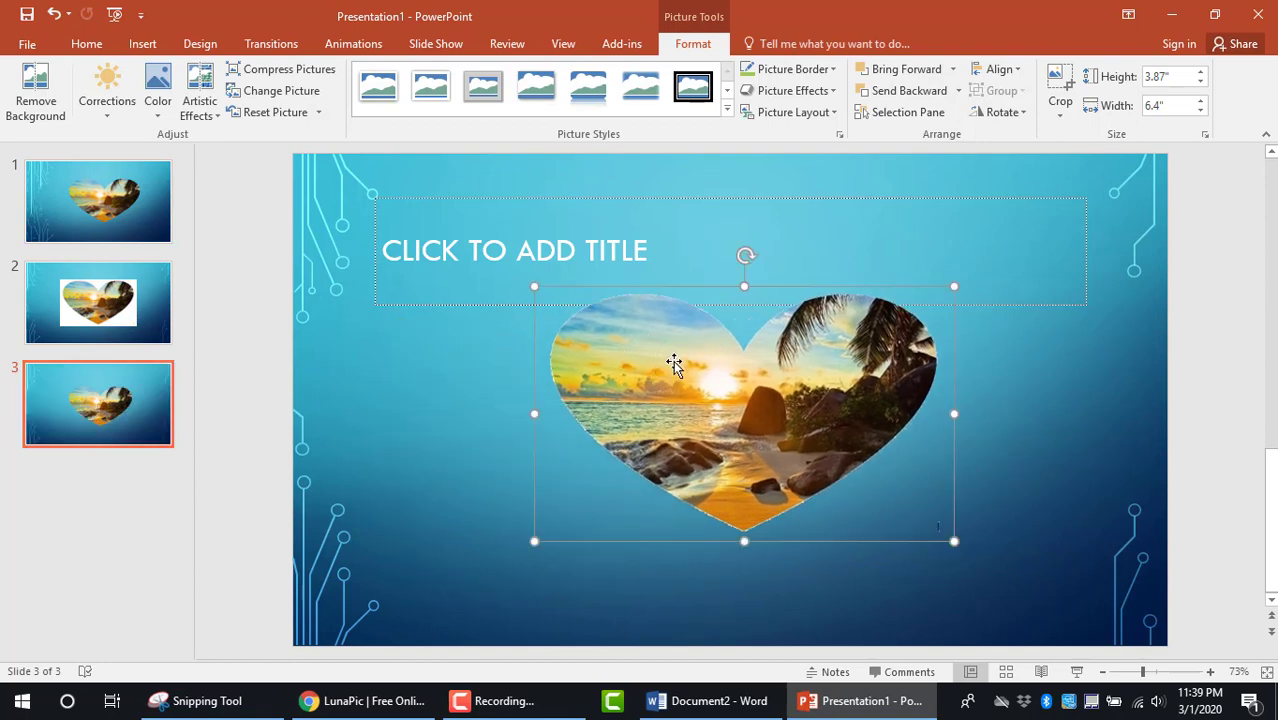